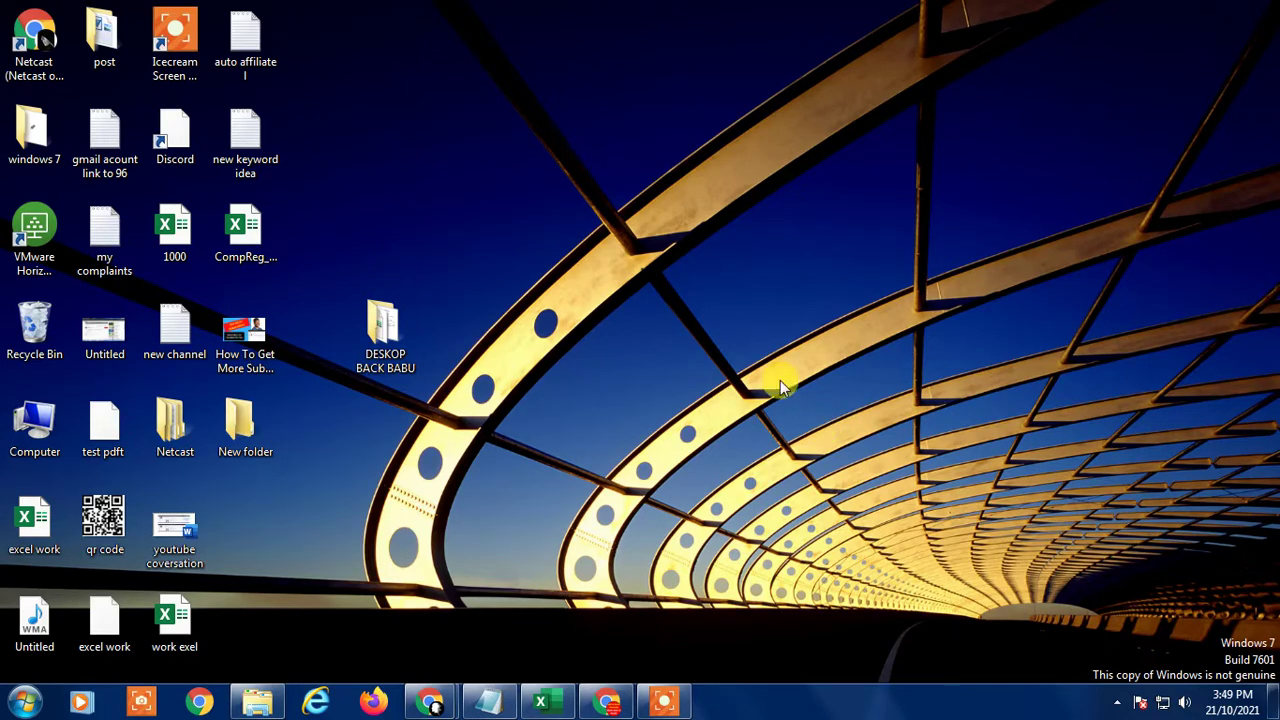
Restore the Gmail window, close DevTools and advanced search, and close the junk-mail search tab
left_click(612, 703)
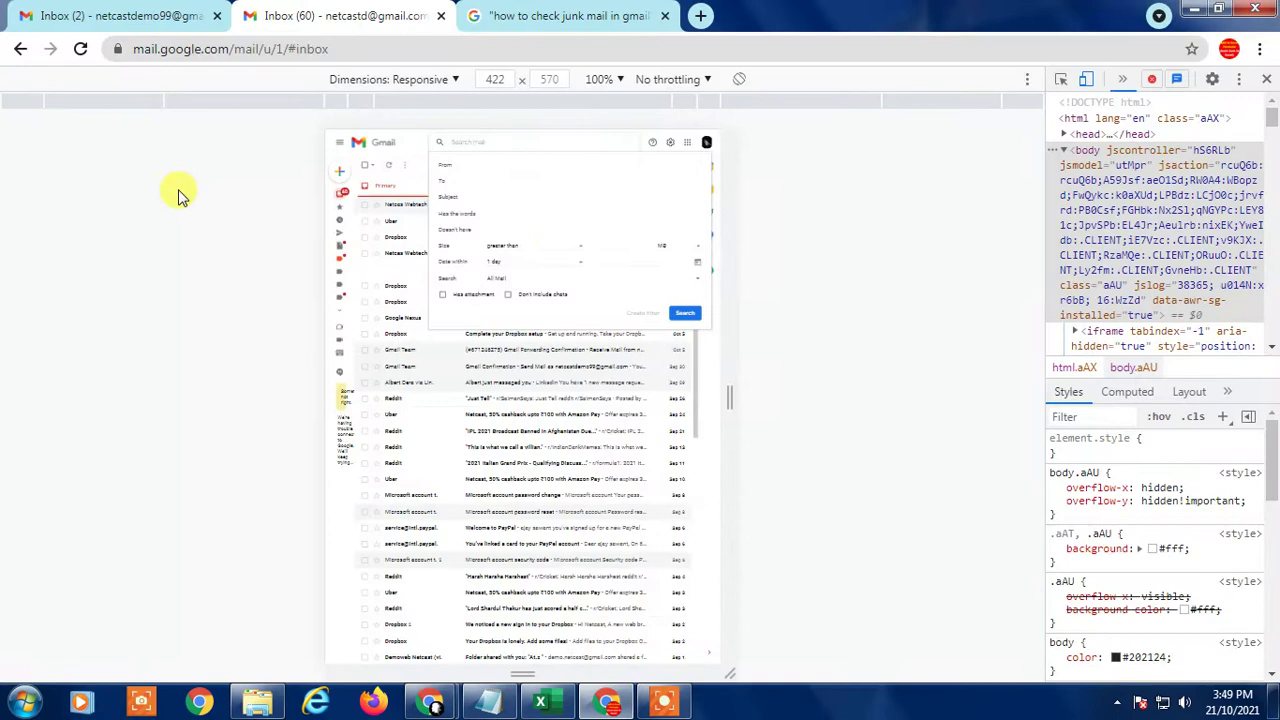
left_click(1266, 79)
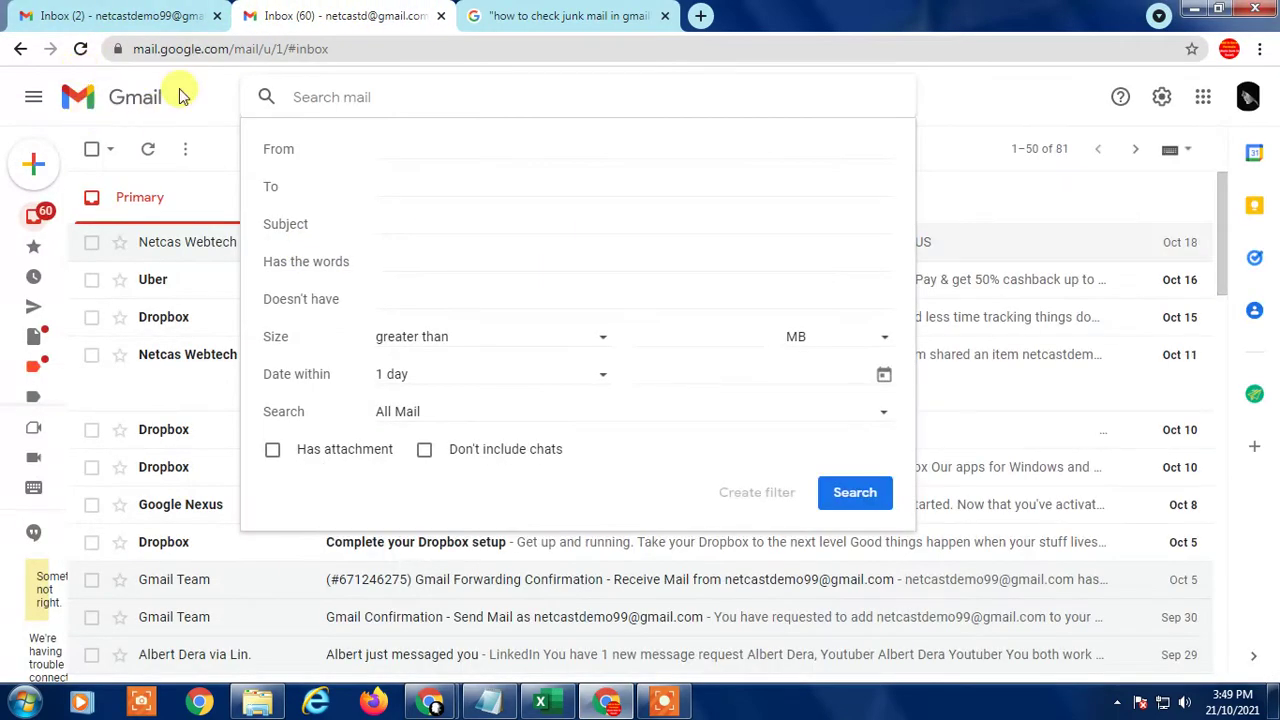
left_click(174, 93)
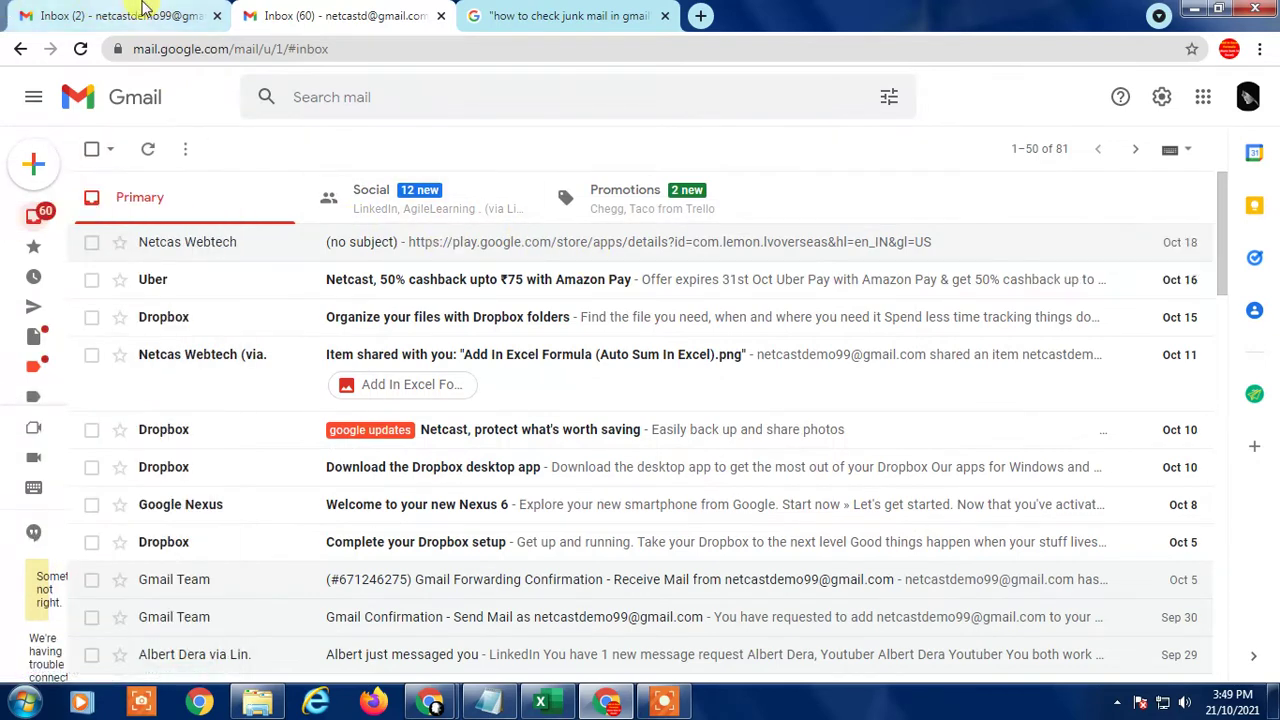
left_click(675, 18)
left_click(664, 16)
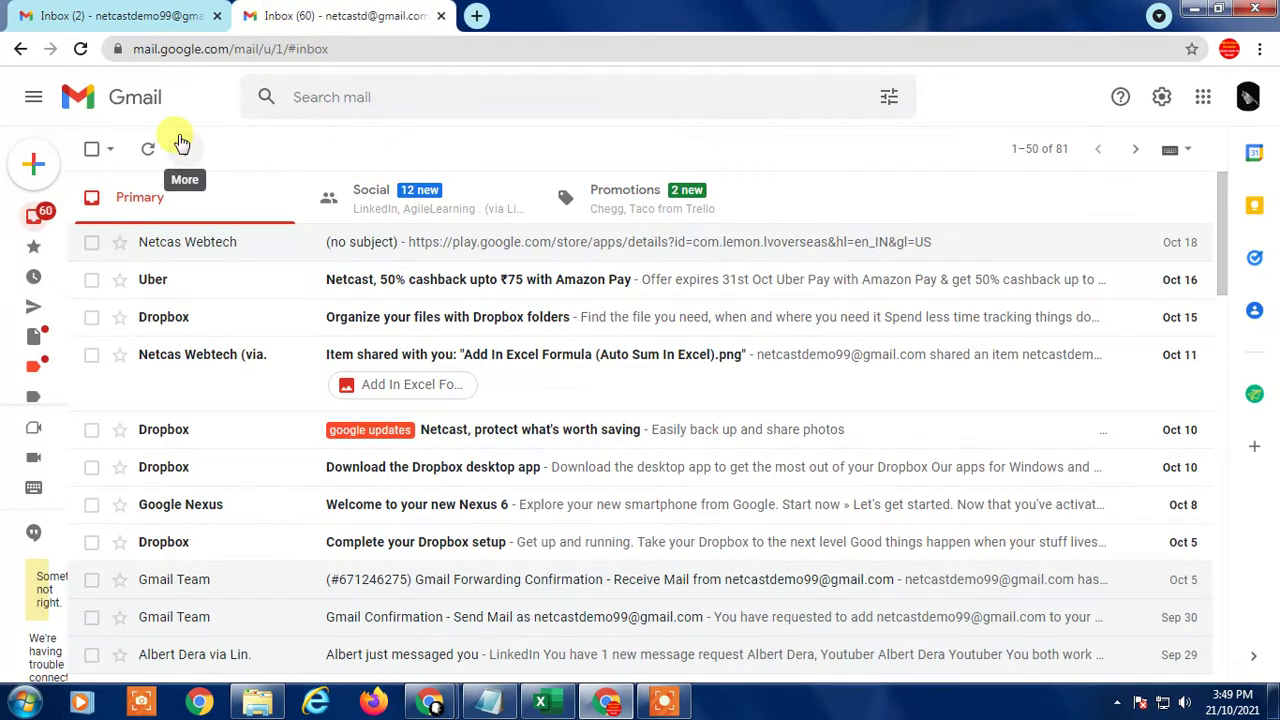
Create a new label called 'test filter' from the sidebar's More section
left_click_drag(1211, 200, 1224, 485)
left_click(33, 215)
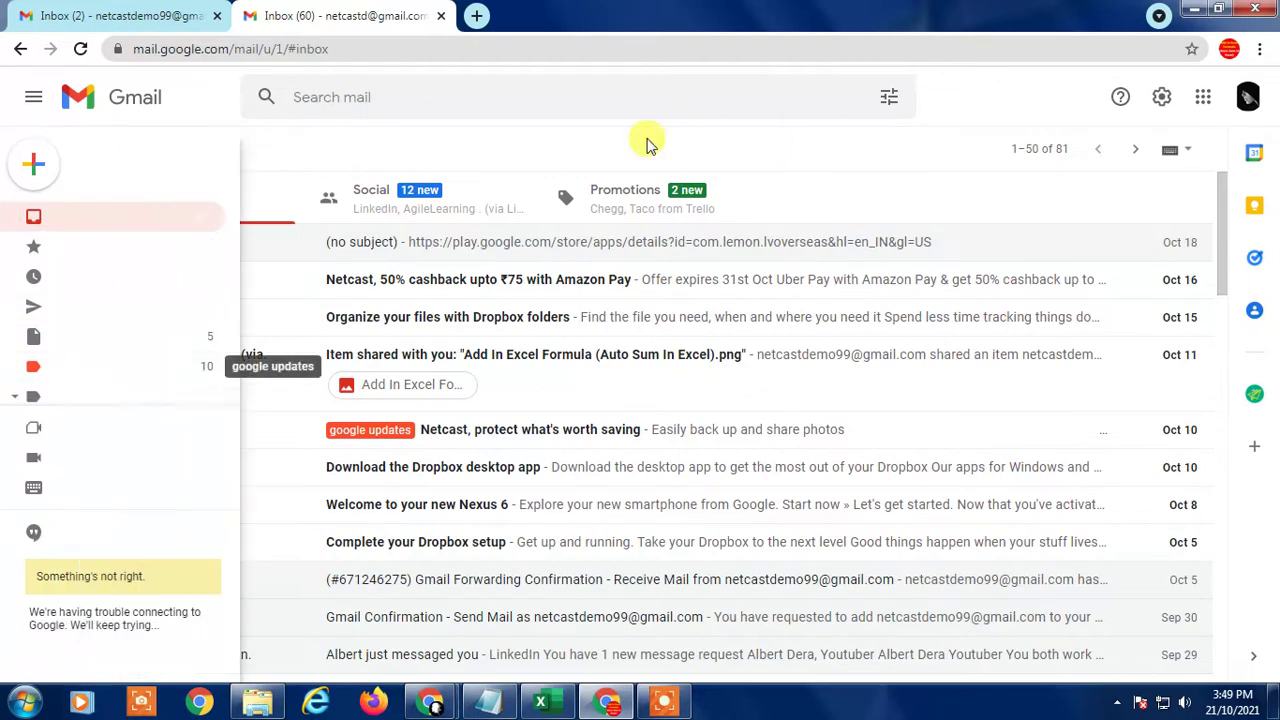
scroll(50, 255, "down", 3)
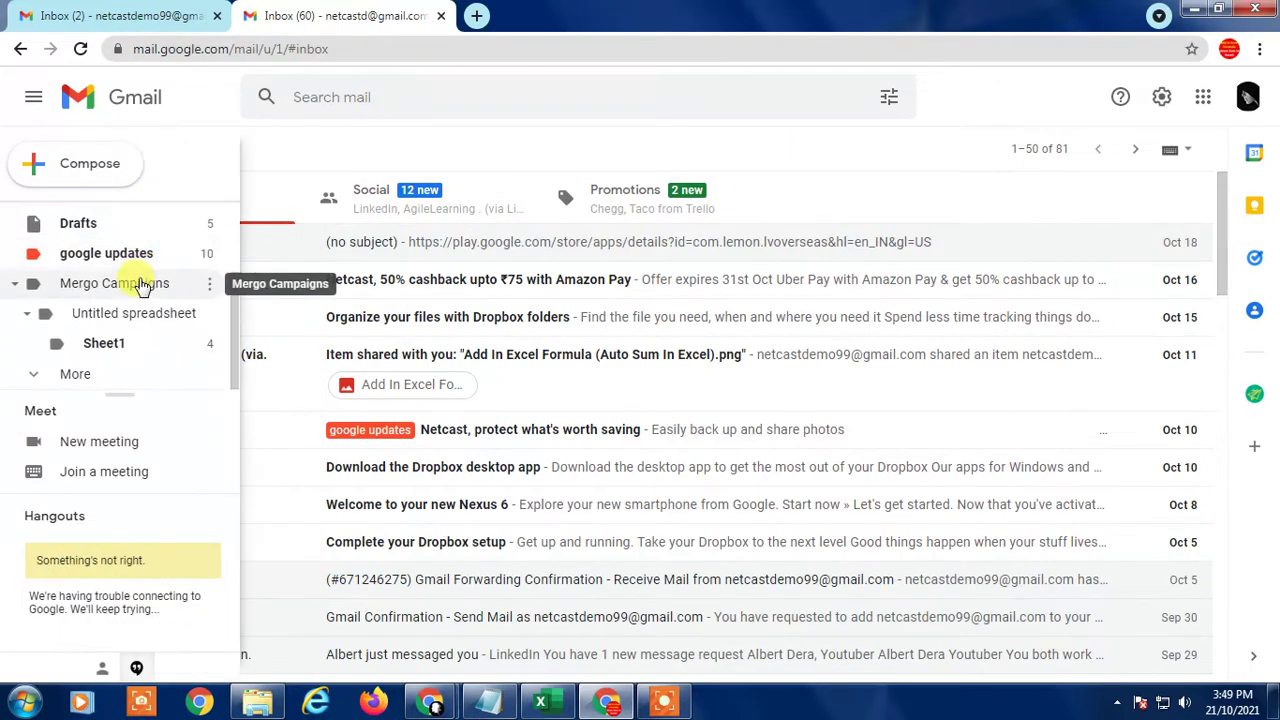
left_click(62, 384)
scroll(60, 330, "down", 3)
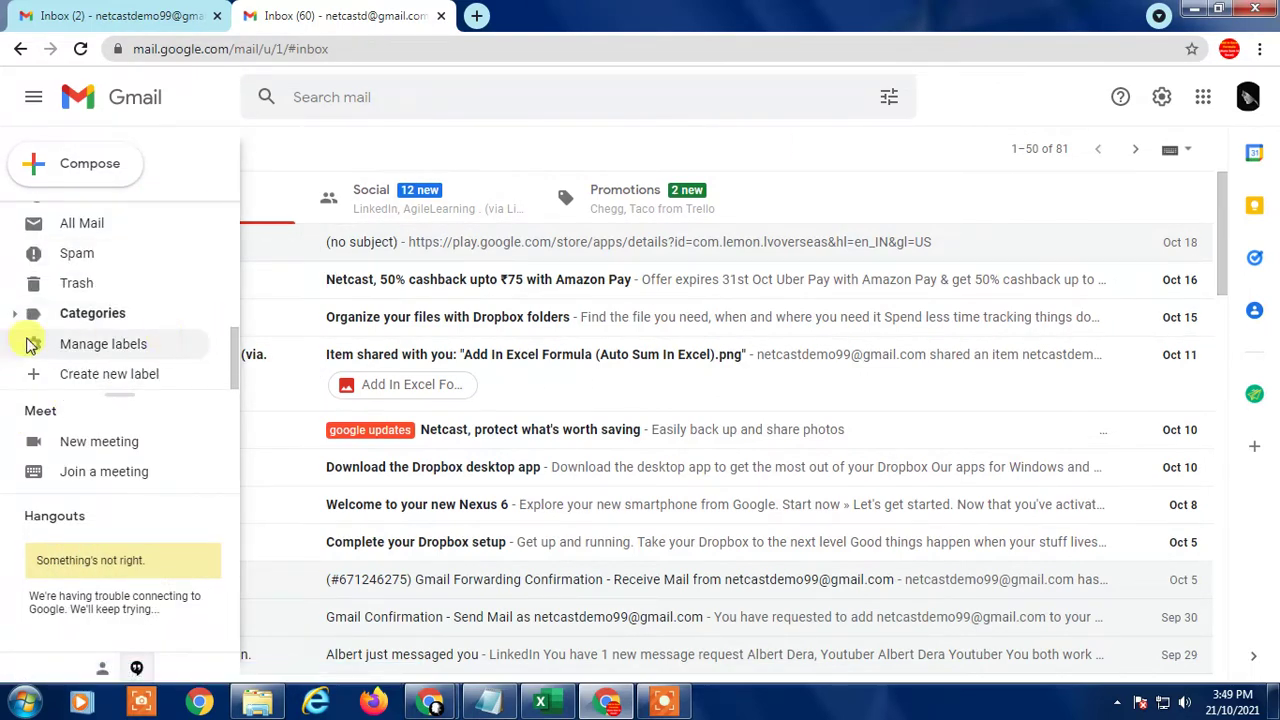
left_click(101, 377)
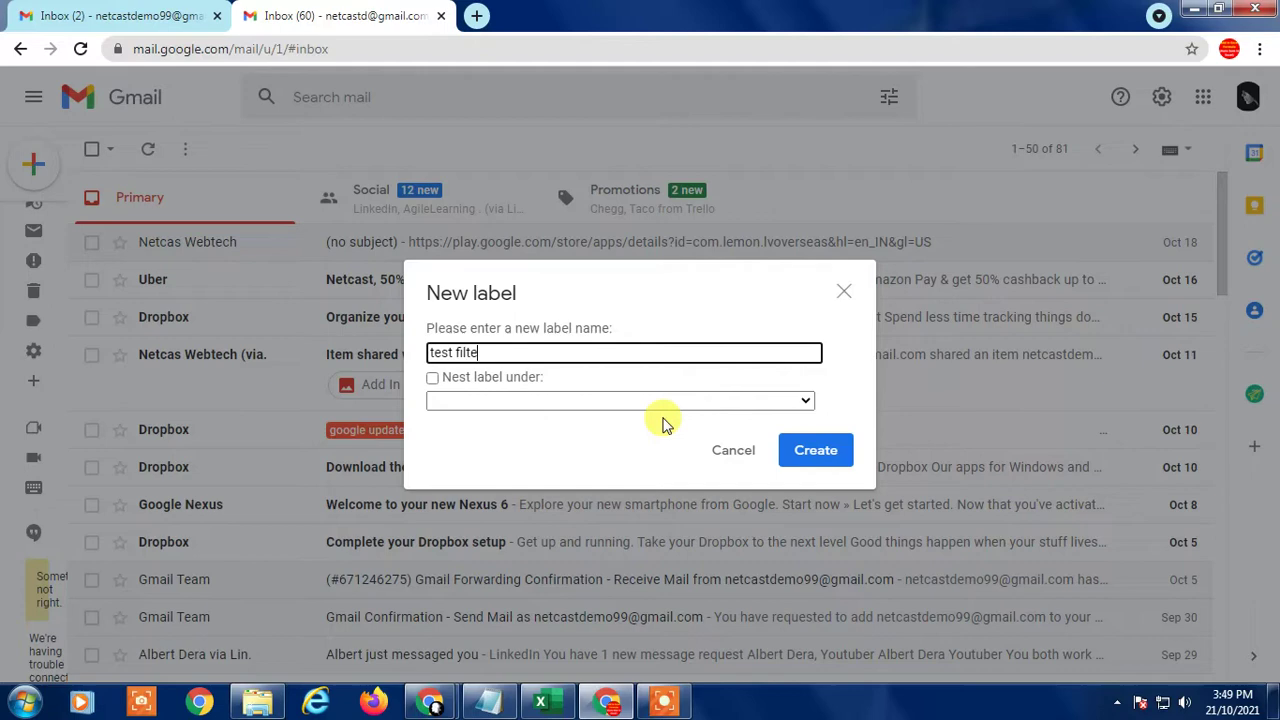
left_click(836, 455)
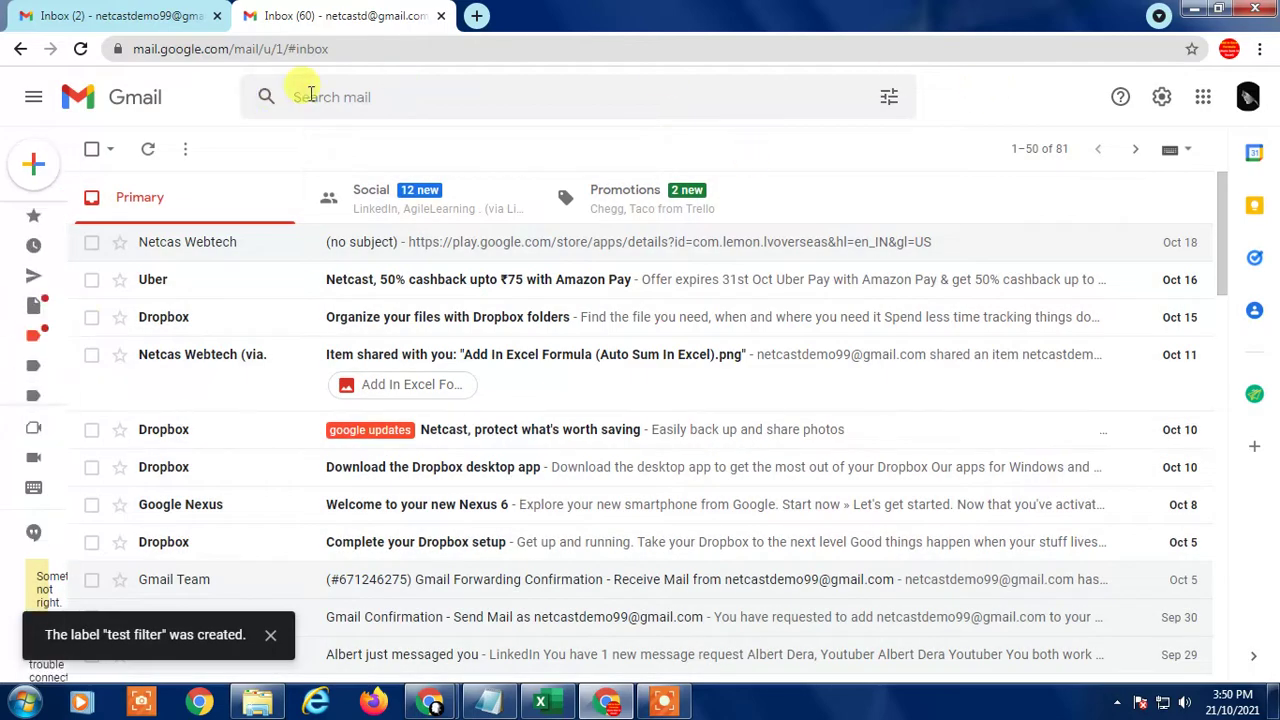
left_click(385, 95)
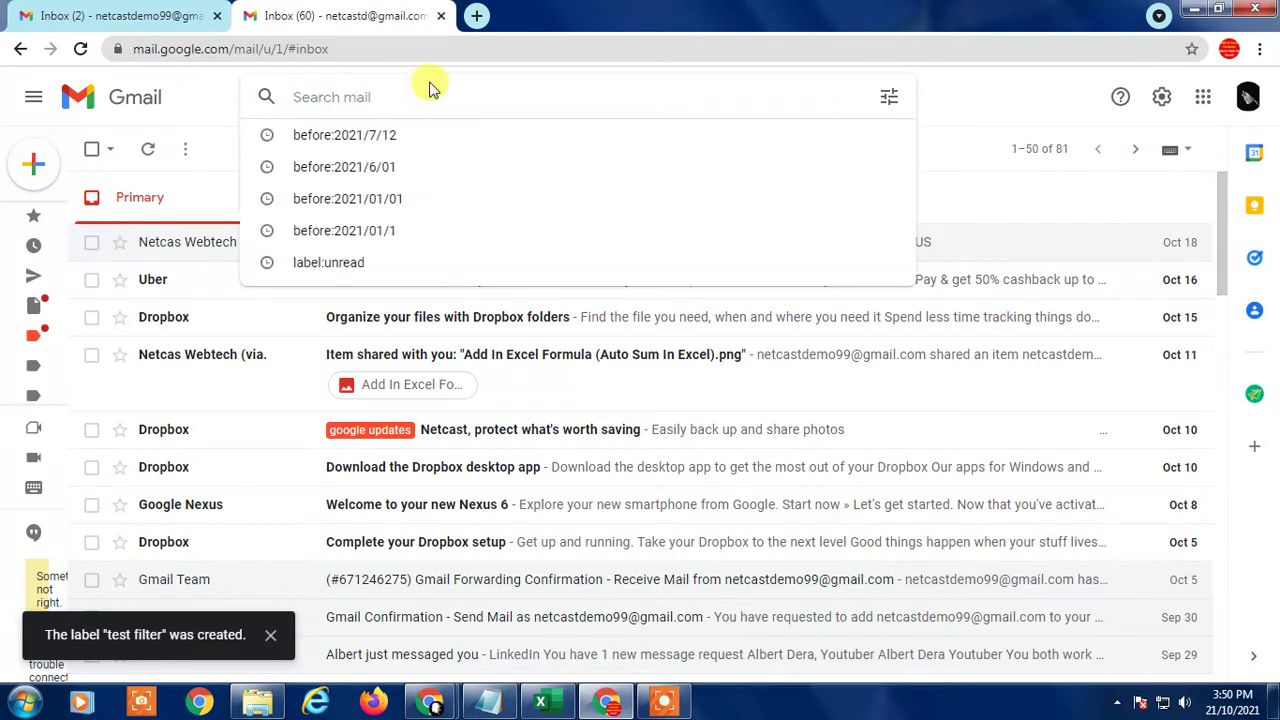
left_click(888, 97)
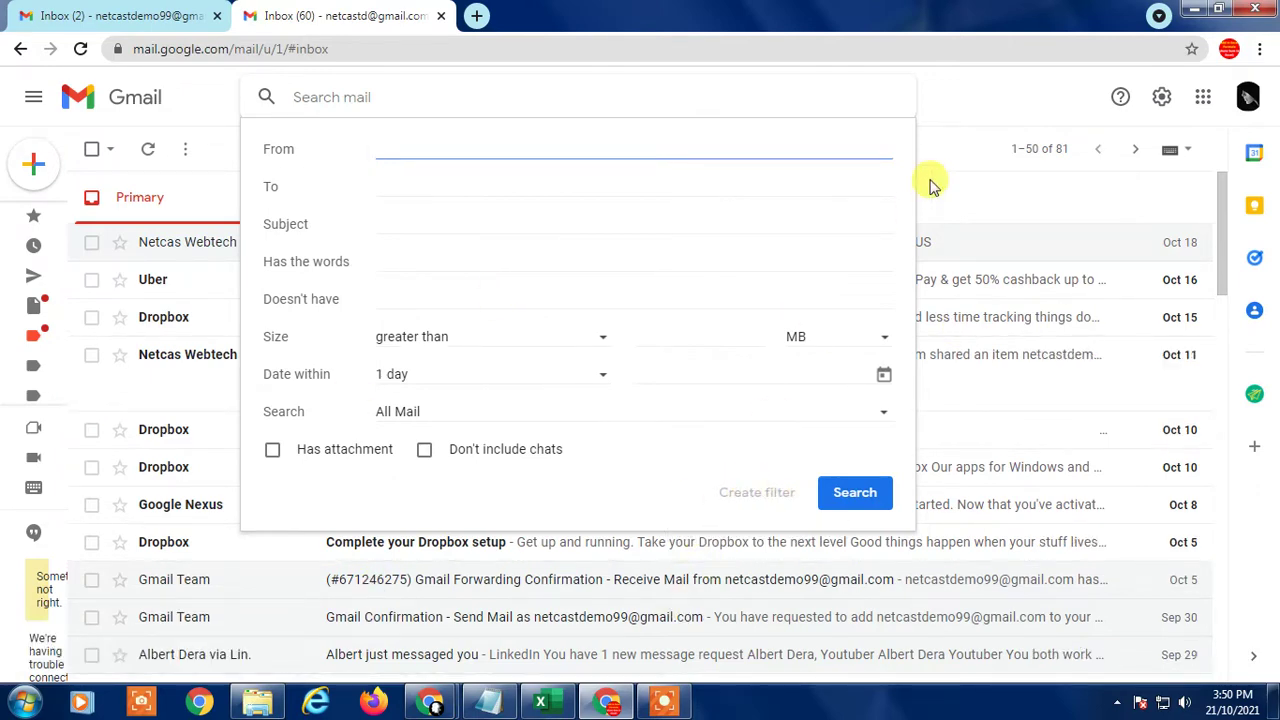
left_click(950, 106)
Open the 'Welcome to your new Nexus 6' email and select its sender address
scroll(590, 508, "down", 2)
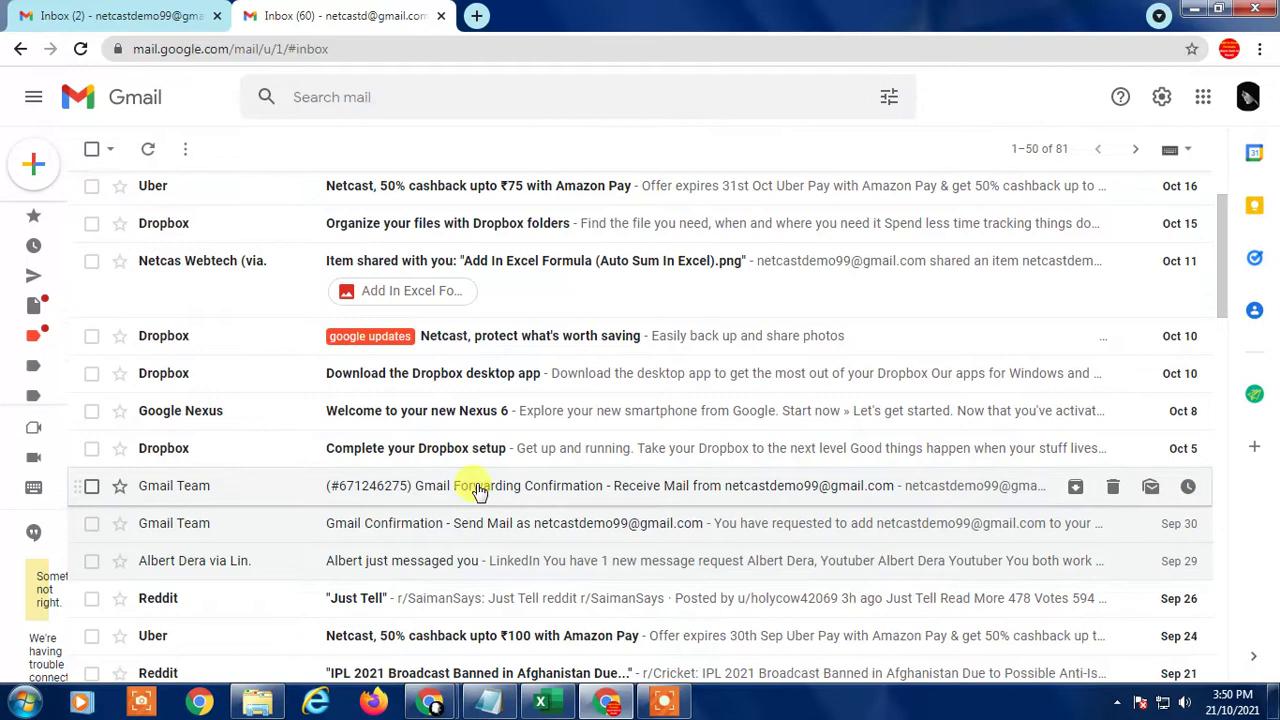
left_click(394, 418)
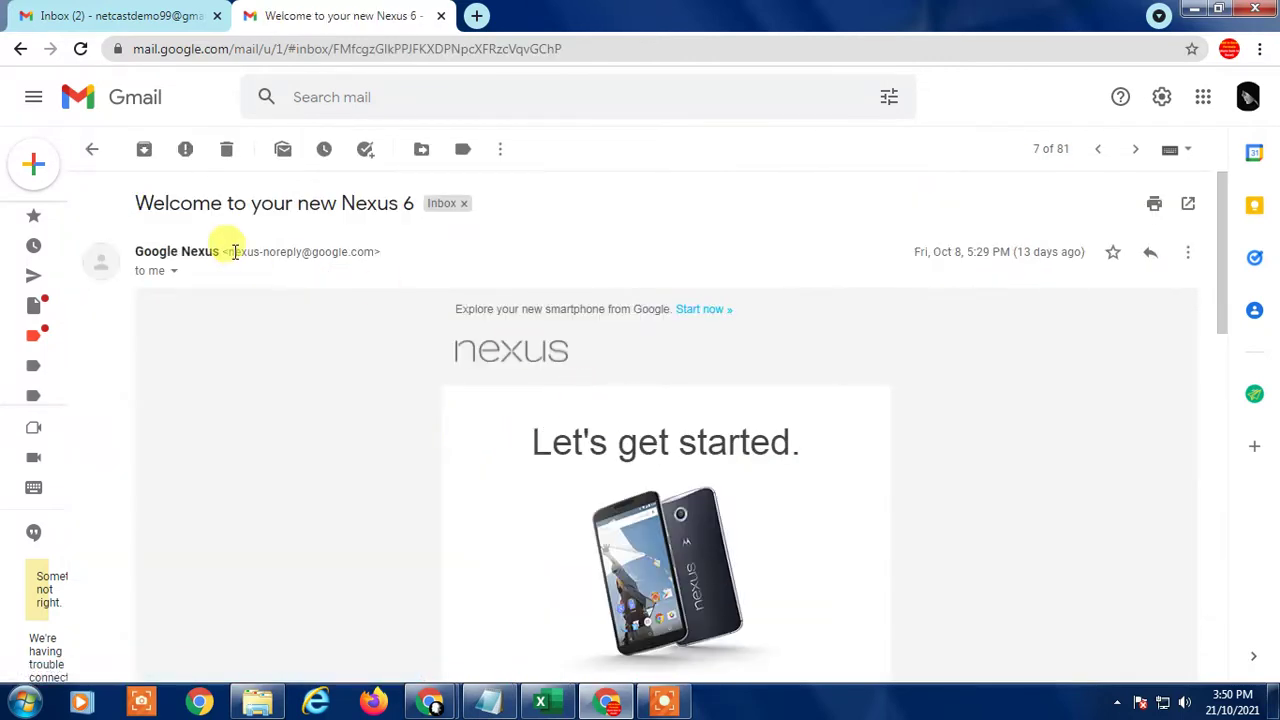
left_click_drag(229, 251, 332, 251)
Return to the inbox list and scroll down to the Google Photos storage email
mouse_move(8, 224)
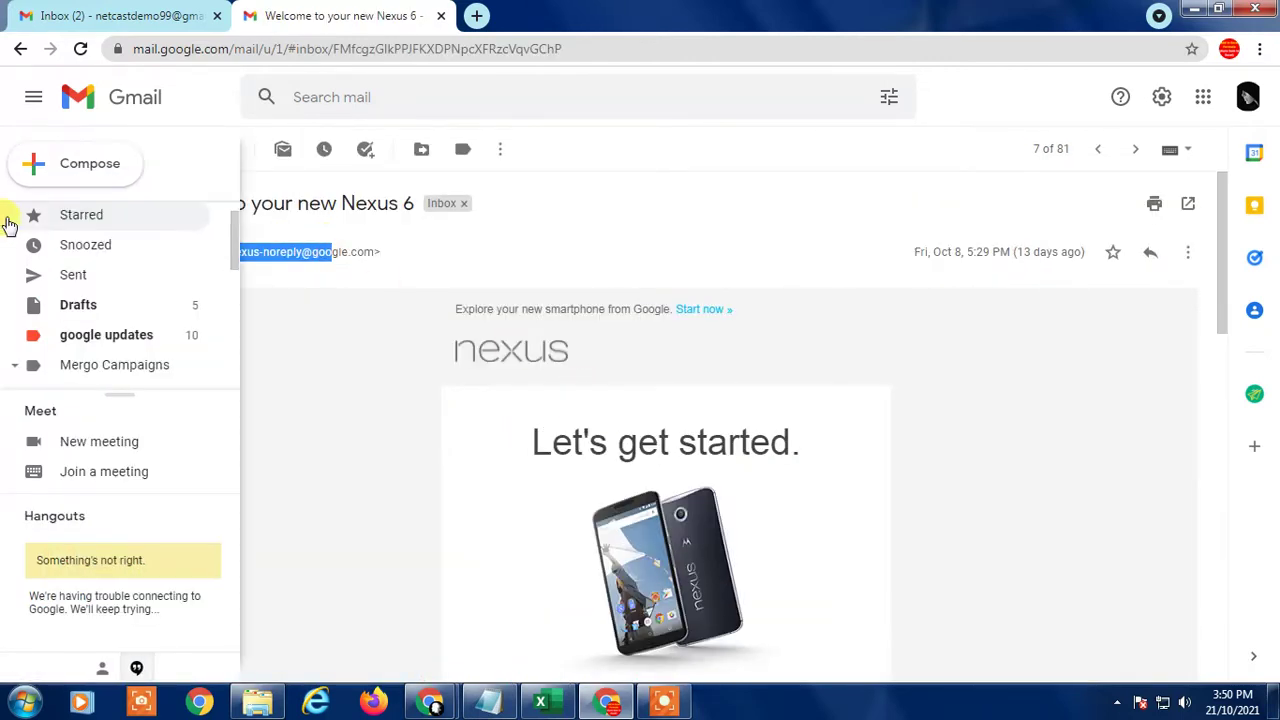
left_click(86, 214)
left_click(110, 215)
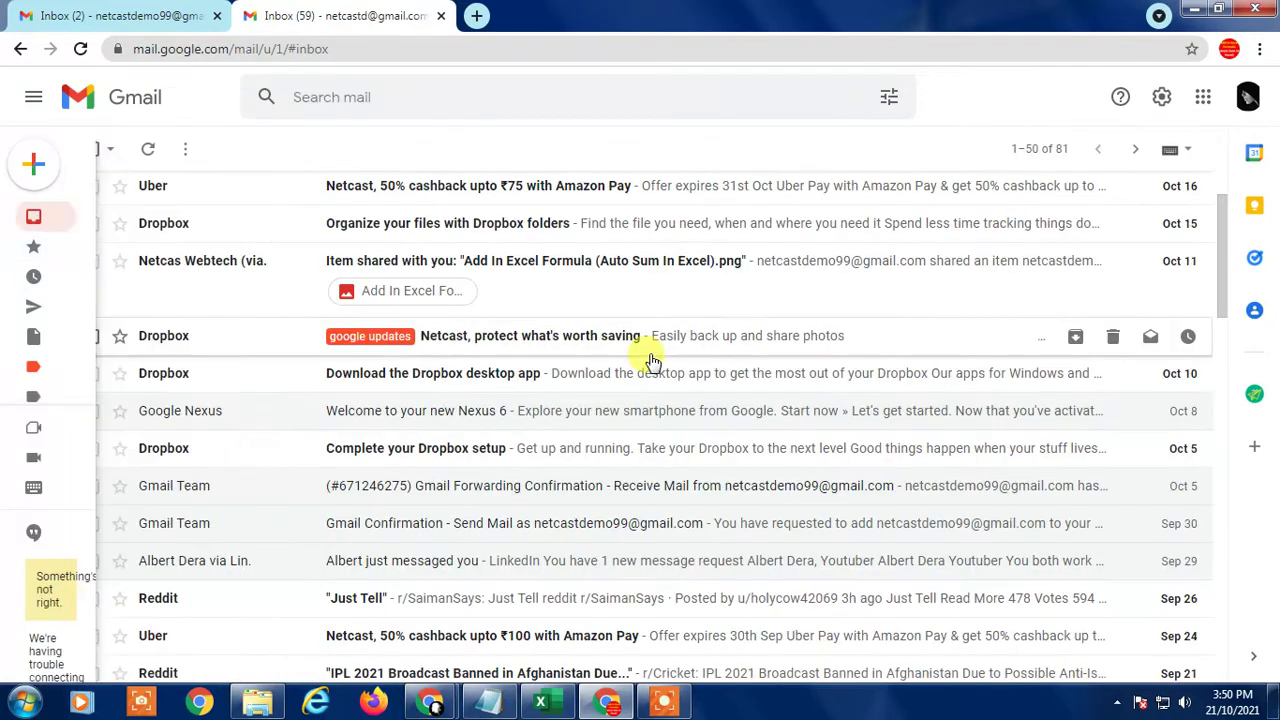
scroll(648, 414, "down", 3)
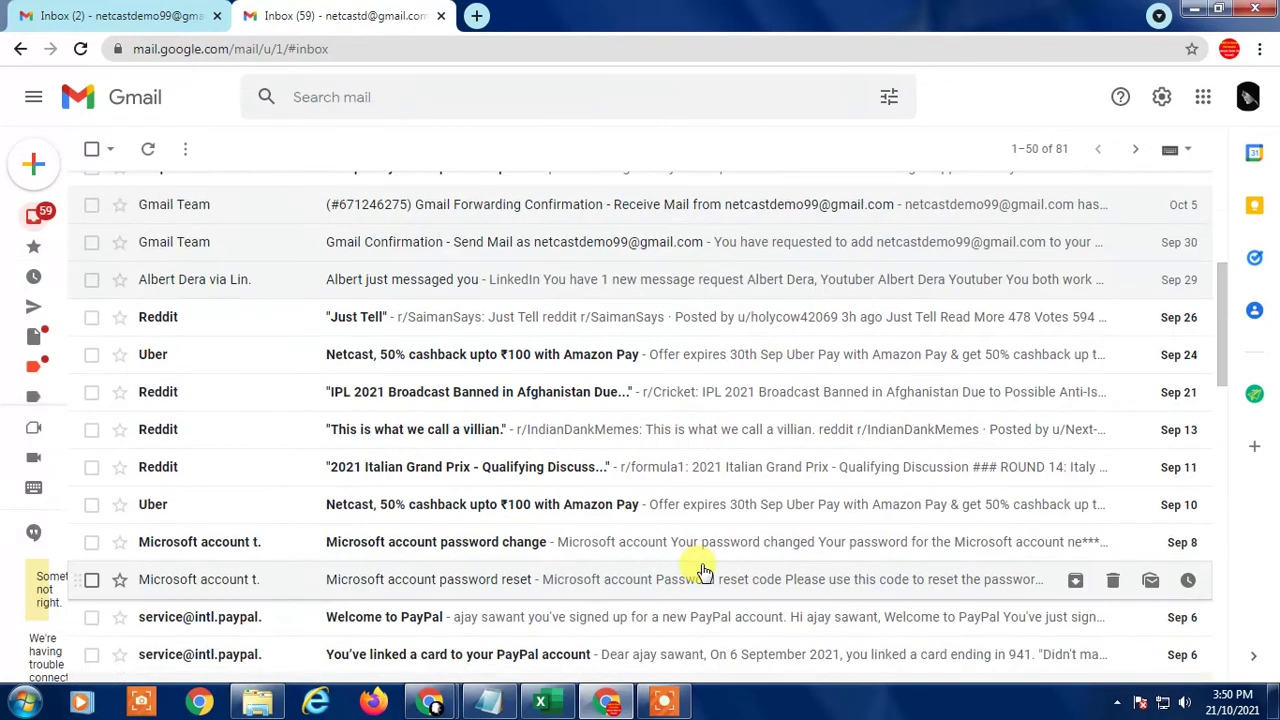
scroll(703, 568, "down", 3)
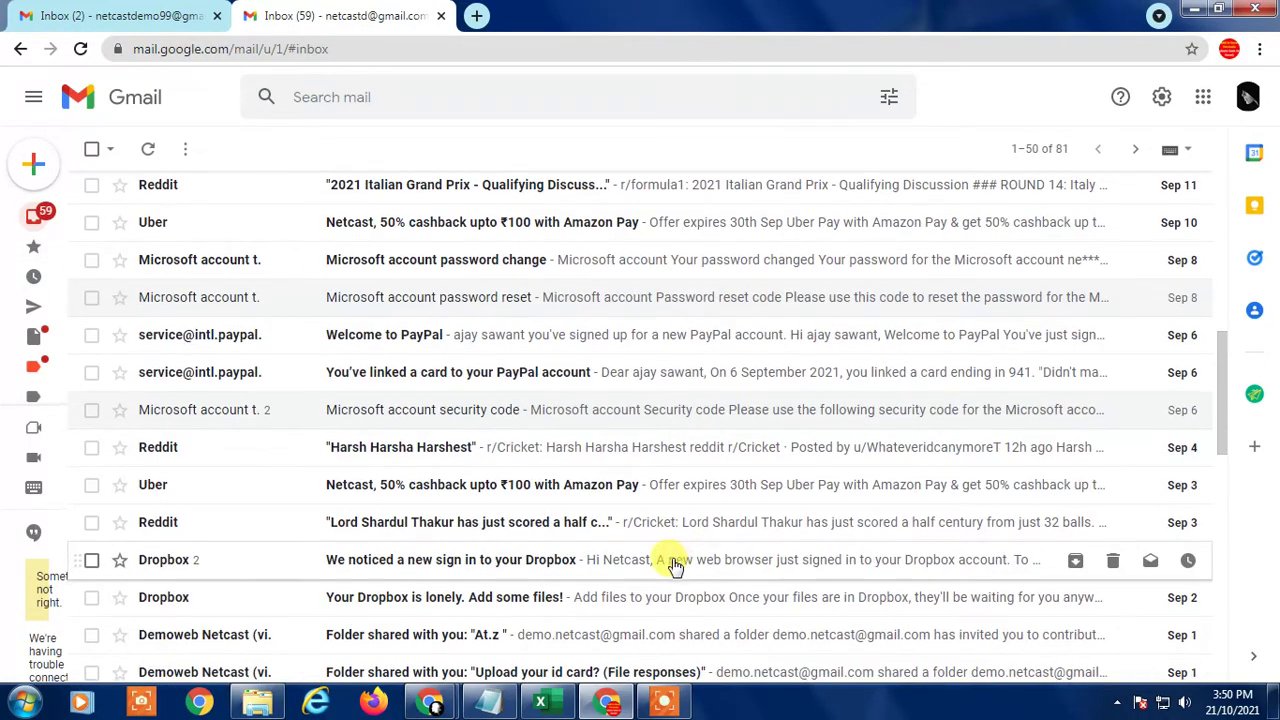
scroll(671, 557, "down", 2)
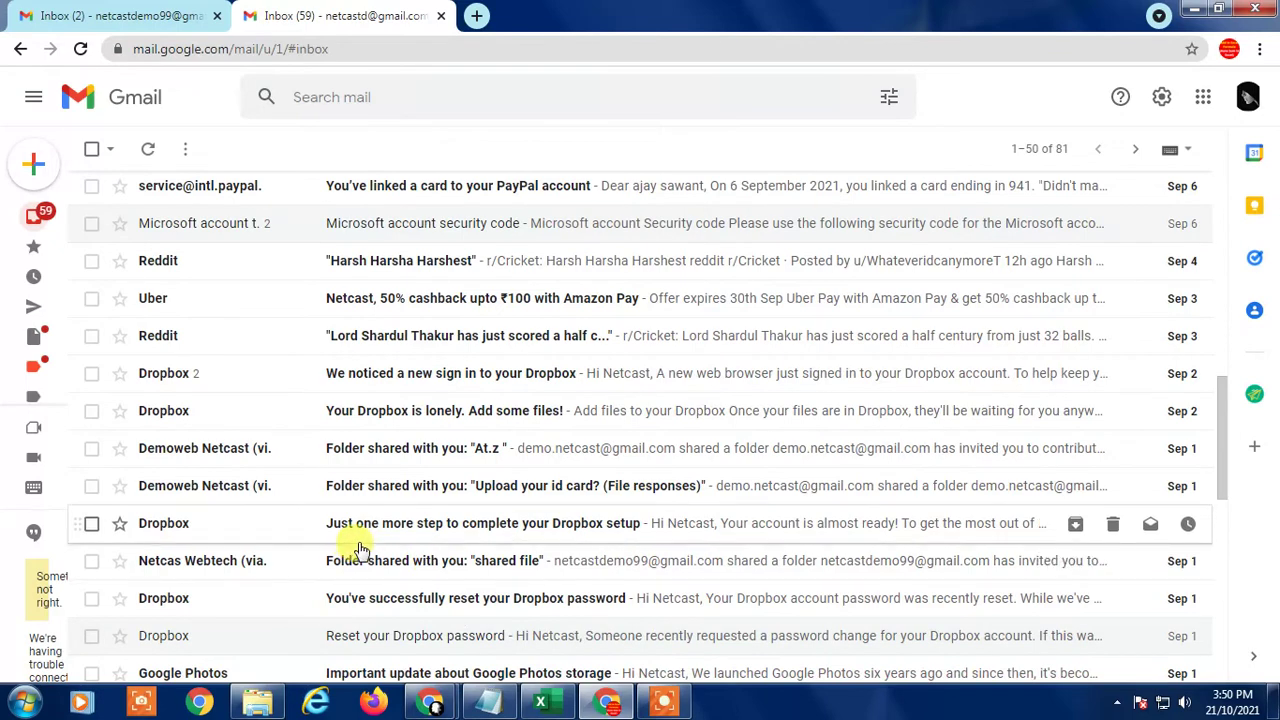
scroll(866, 515, "down", 2)
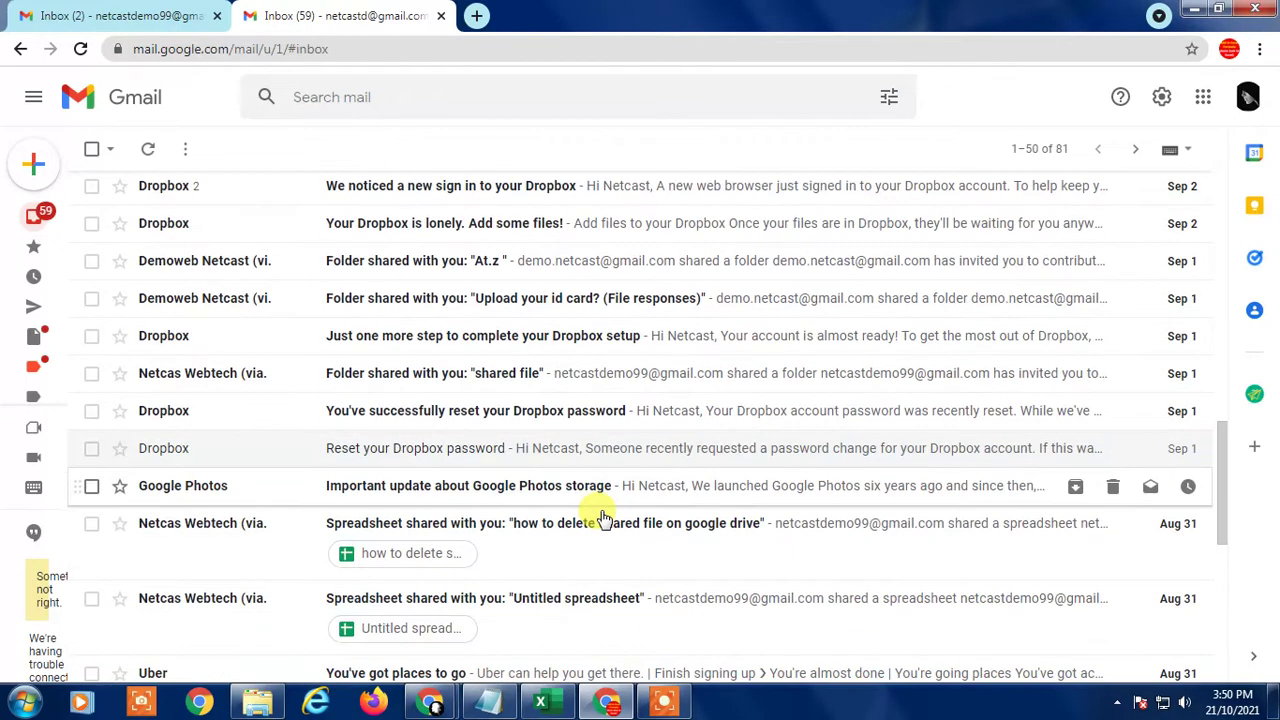
scroll(646, 486, "down", 1)
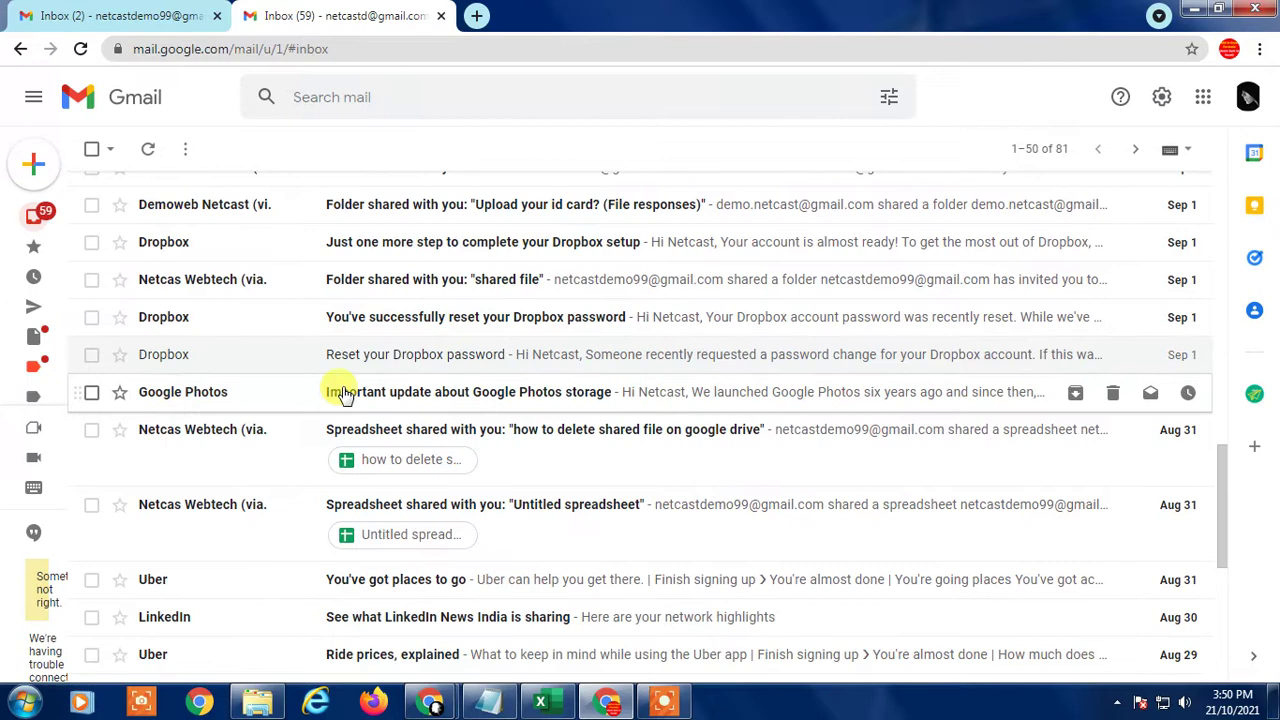
left_click(368, 391)
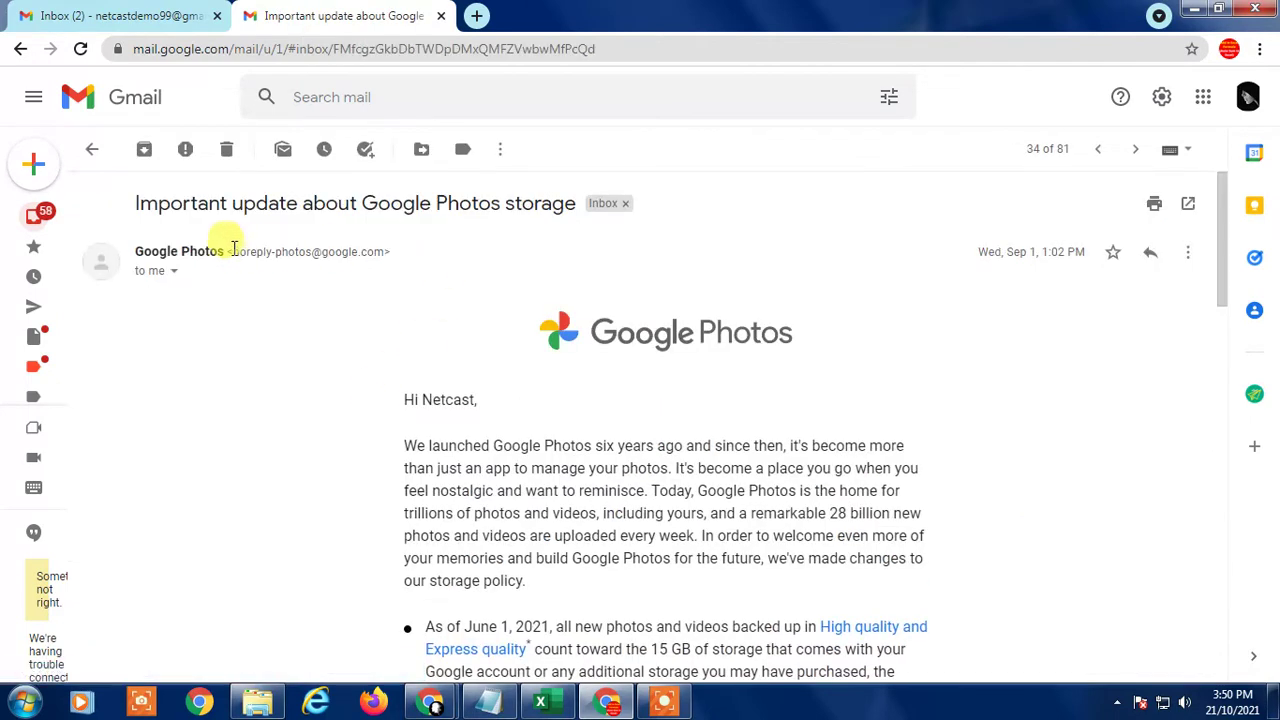
left_click_drag(233, 251, 378, 252)
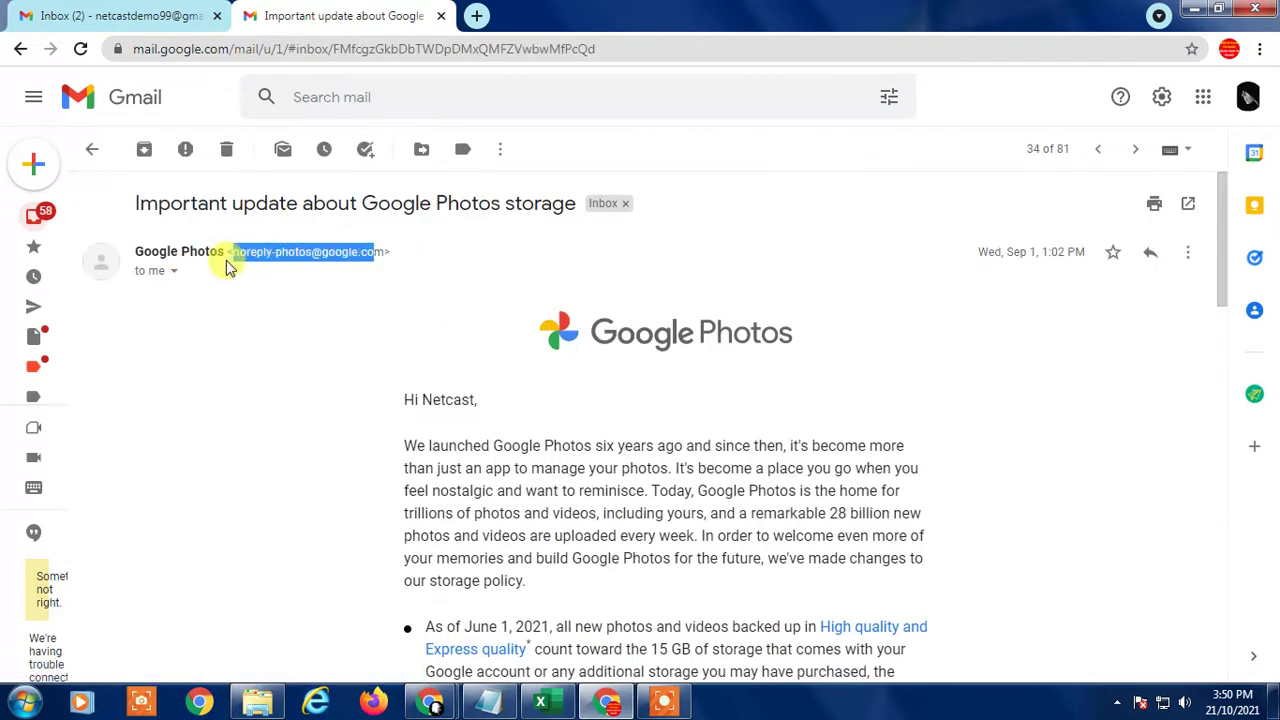
left_click(259, 252)
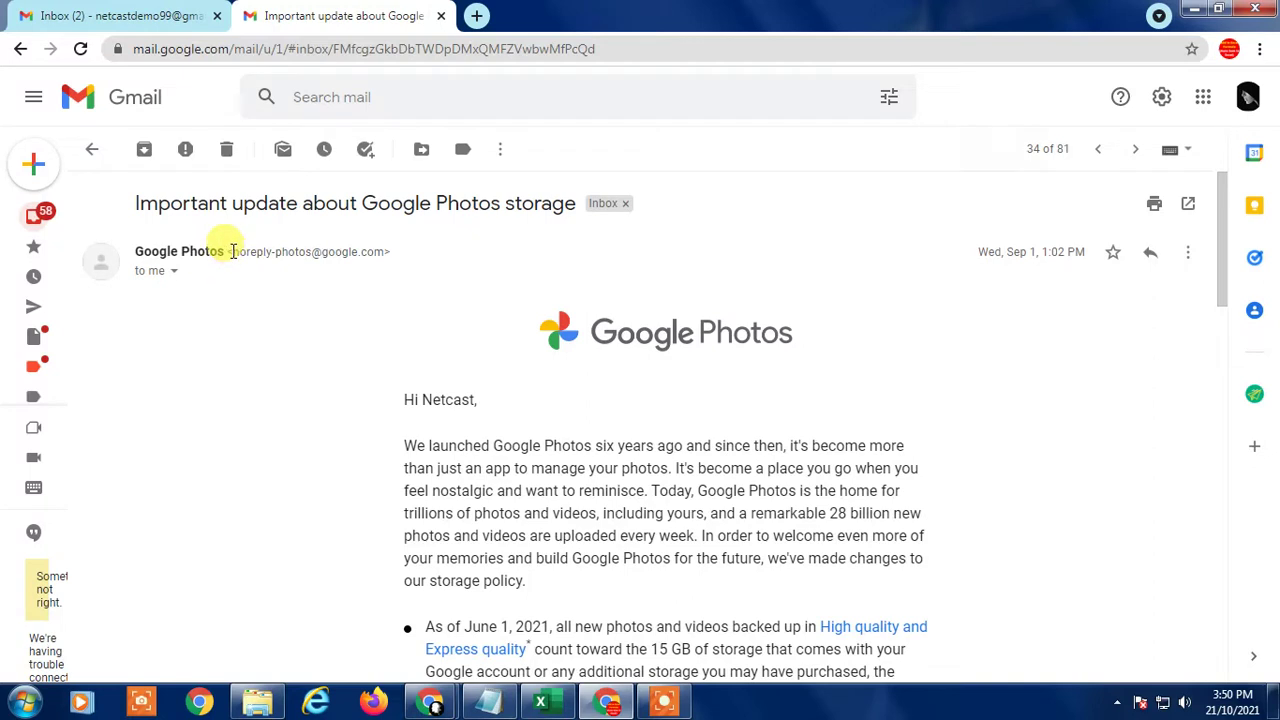
left_click_drag(232, 251, 363, 251)
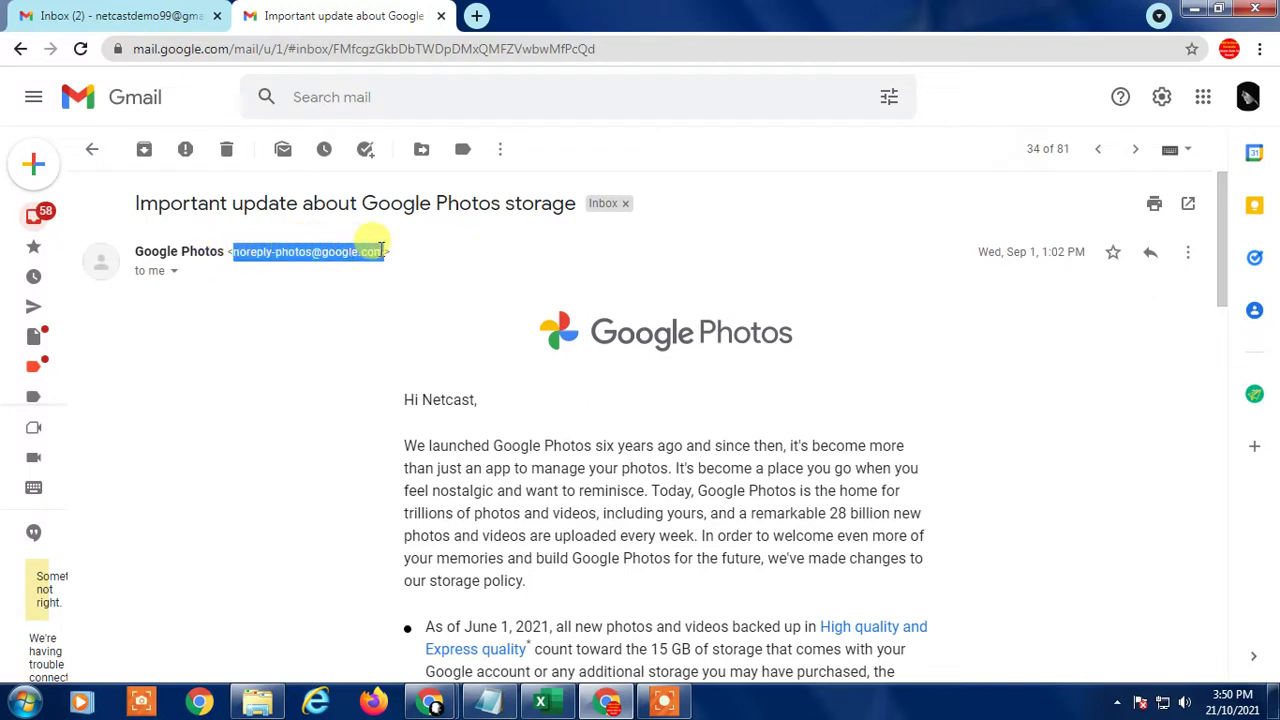
left_click(267, 252)
left_click_drag(229, 253, 386, 252)
Copy the sender address, then briefly check the email's More actions and advanced search options
right_click(267, 252)
left_click(304, 266)
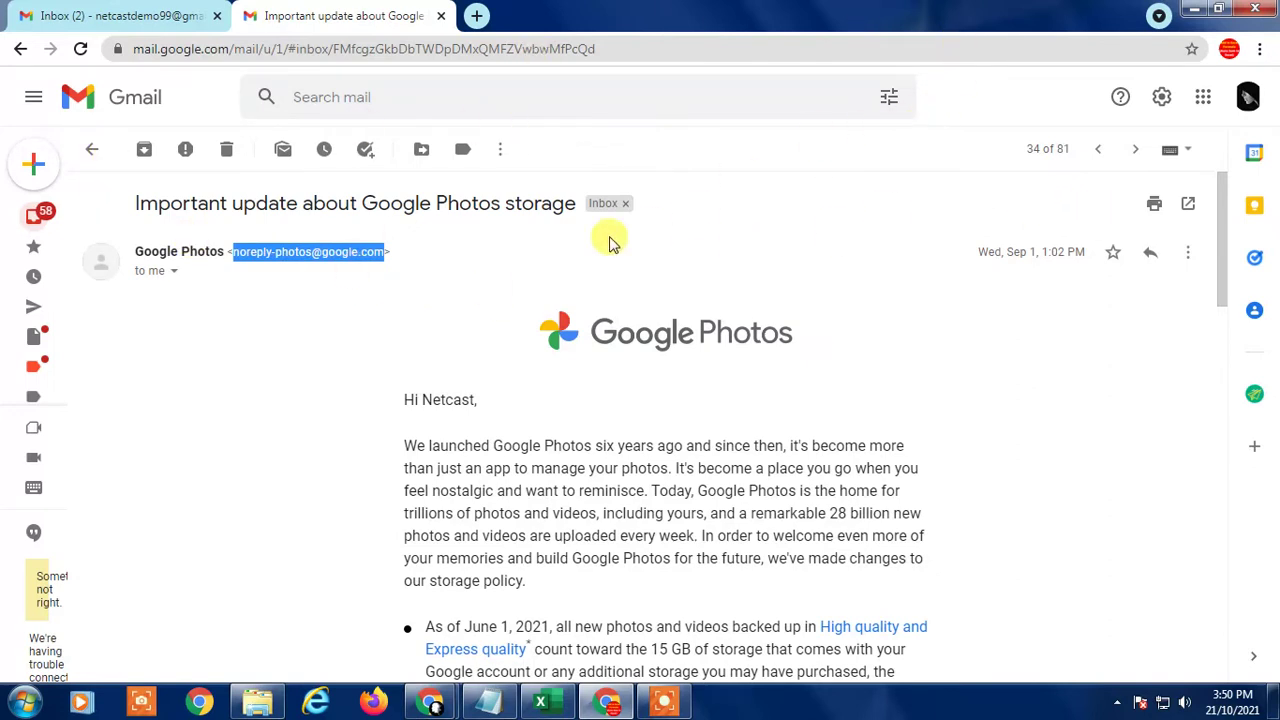
left_click(500, 150)
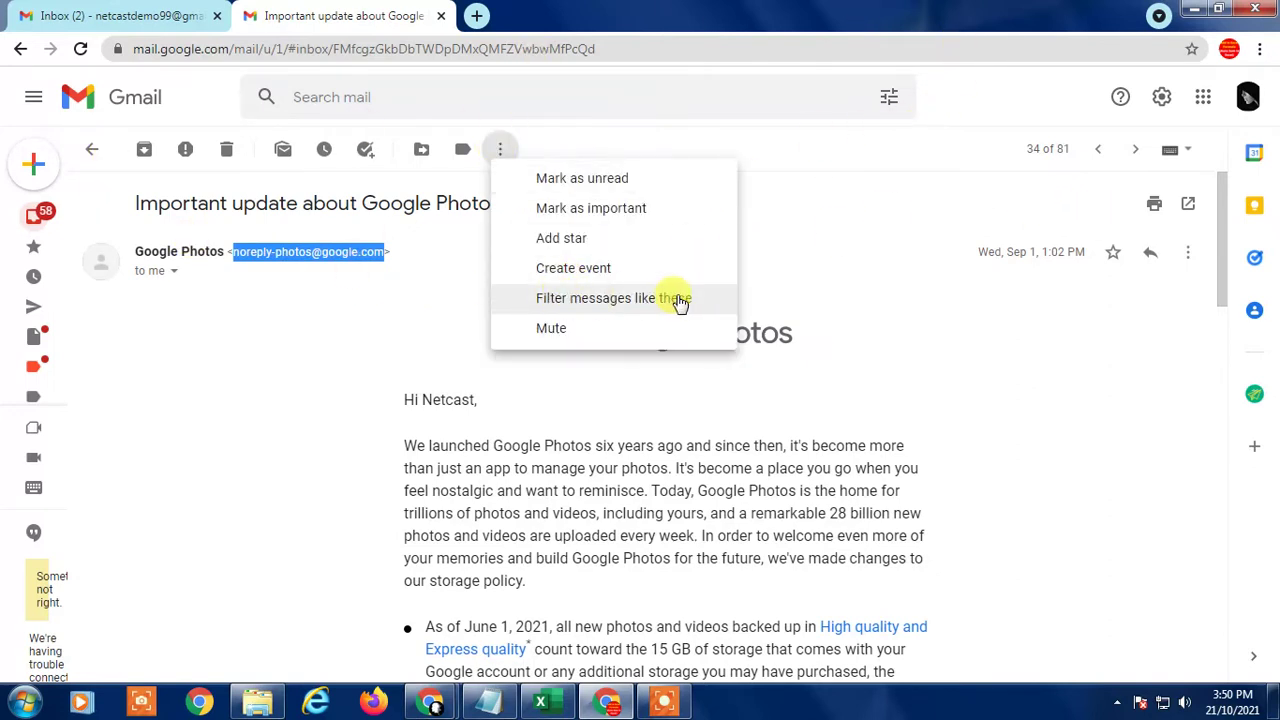
left_click(394, 303)
left_click(484, 100)
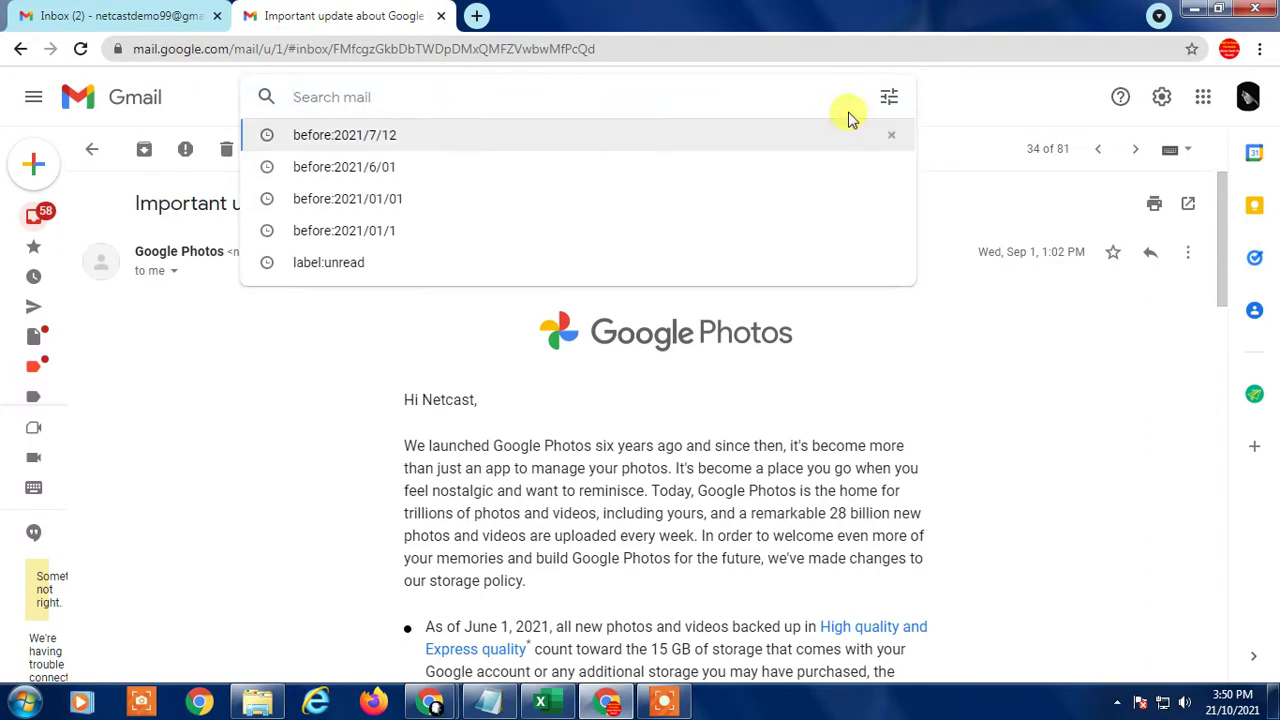
left_click(889, 99)
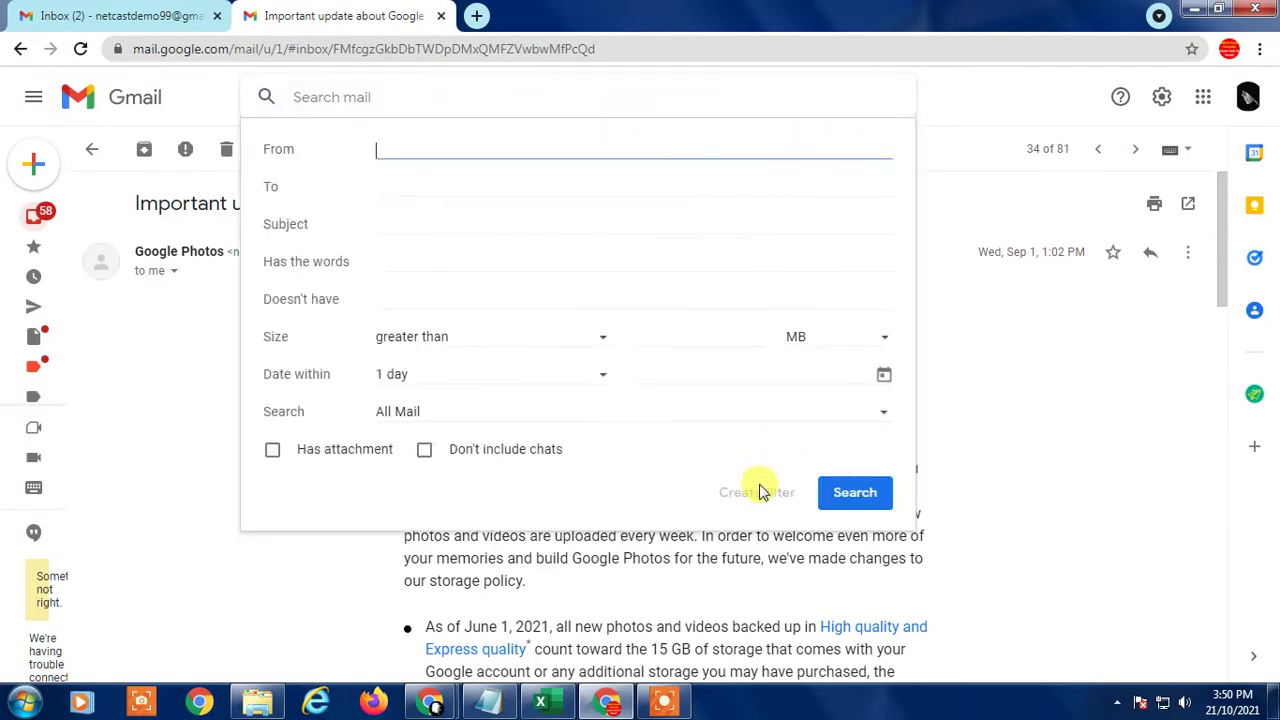
left_click(141, 400)
Start a 'Filter messages like these' filter and review its From, To, Subject and word fields
left_click(500, 149)
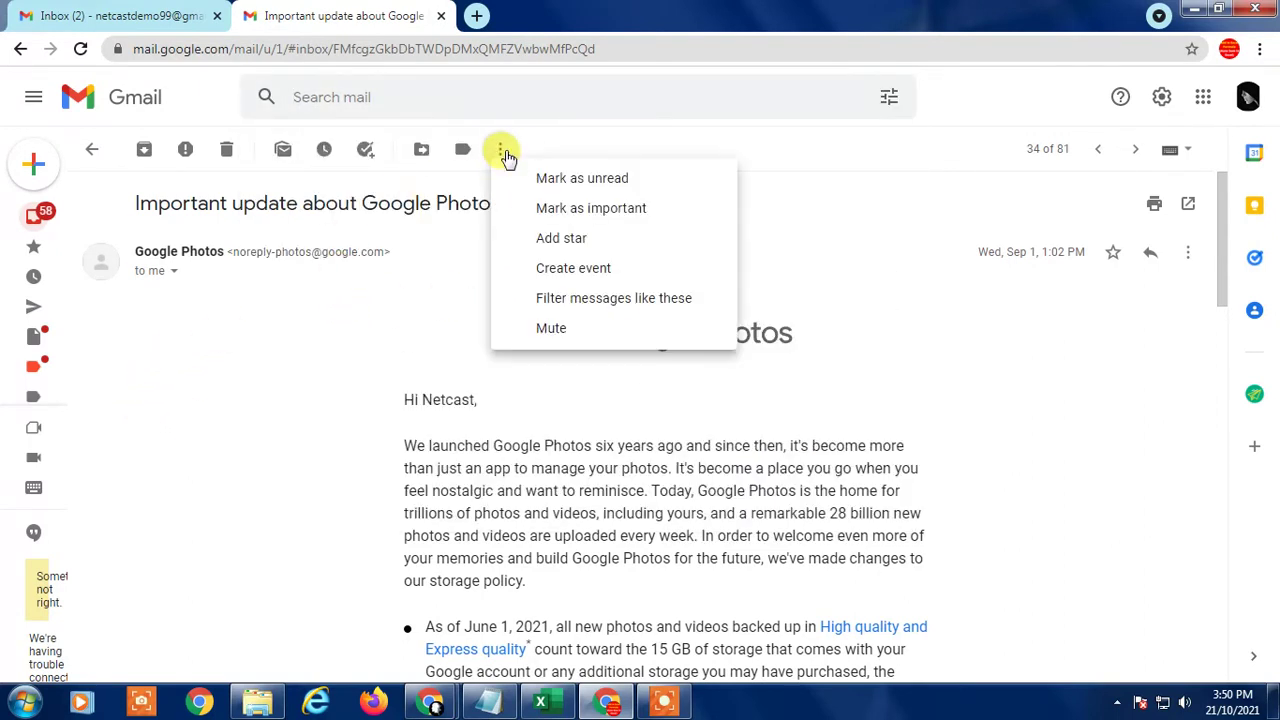
left_click(553, 302)
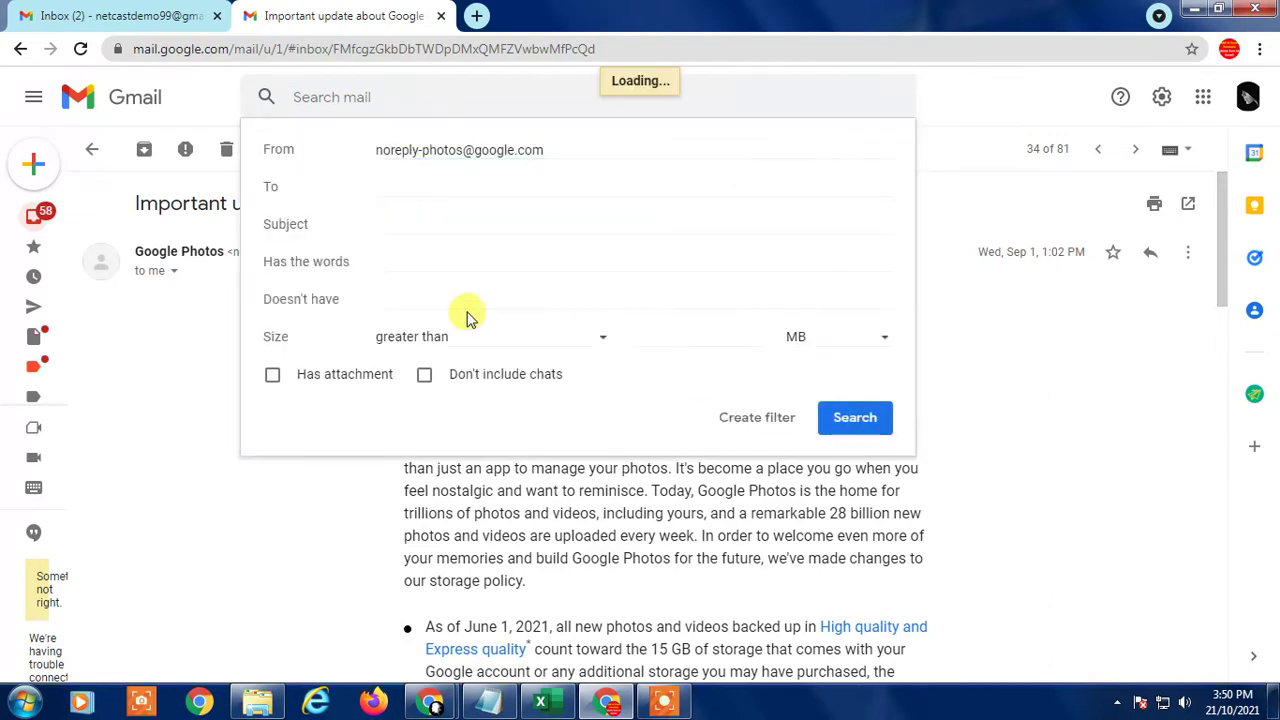
left_click_drag(378, 150, 544, 150)
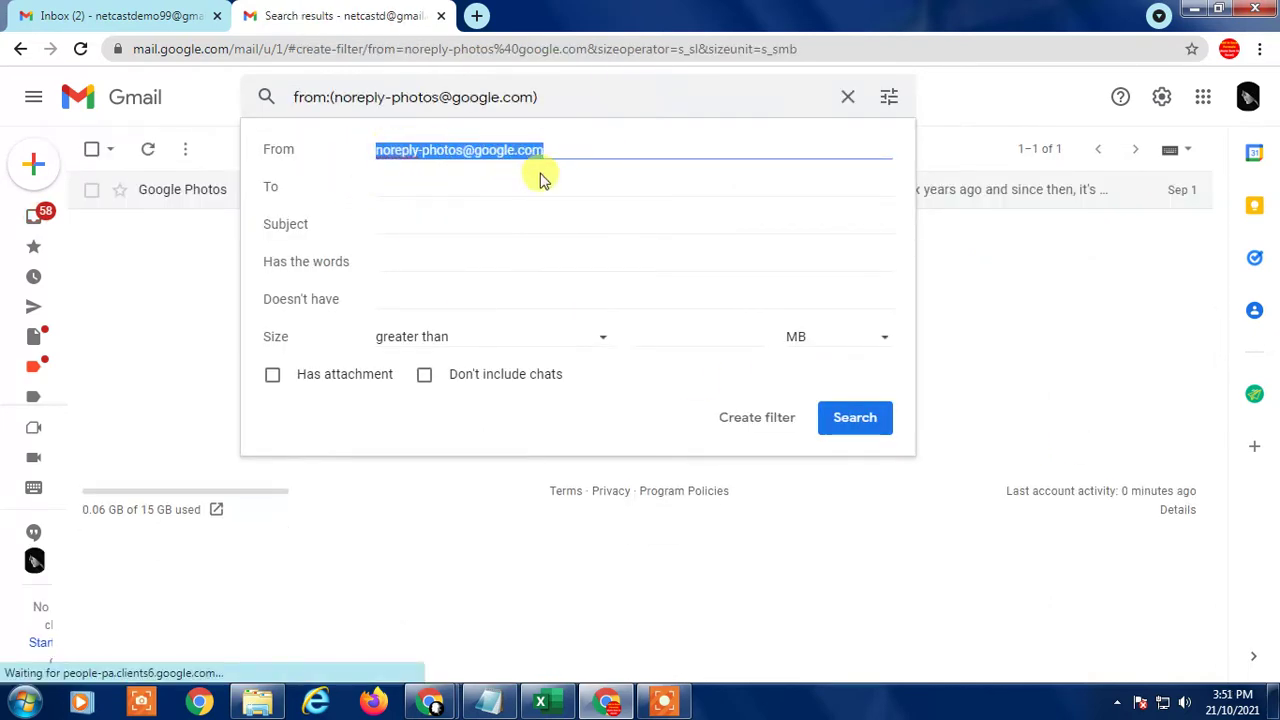
left_click(394, 186)
left_click(420, 221)
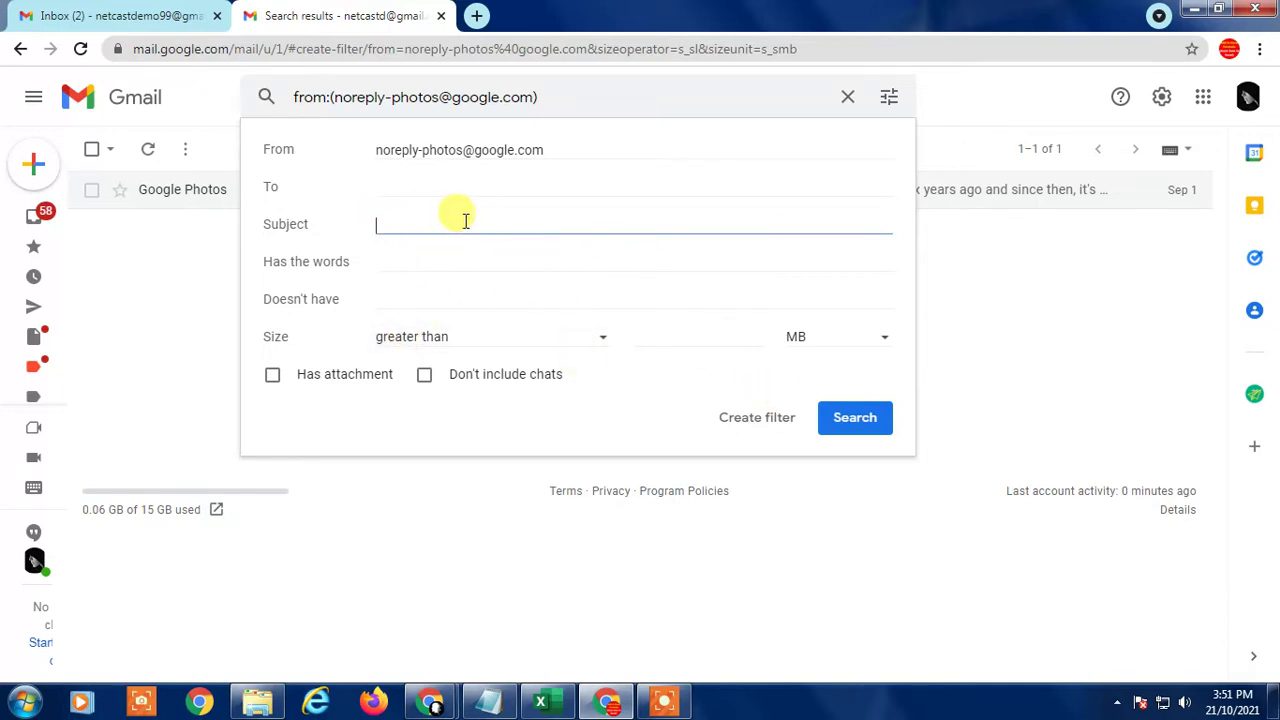
left_click(455, 266)
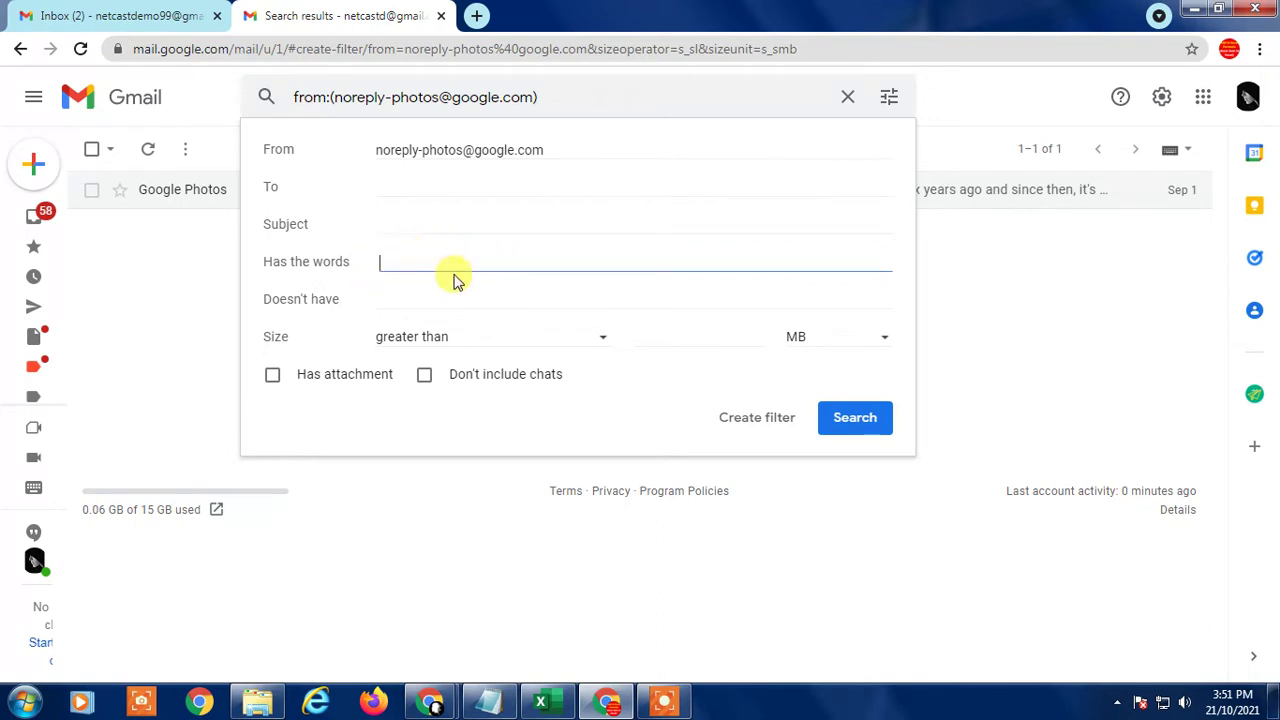
left_click(381, 221)
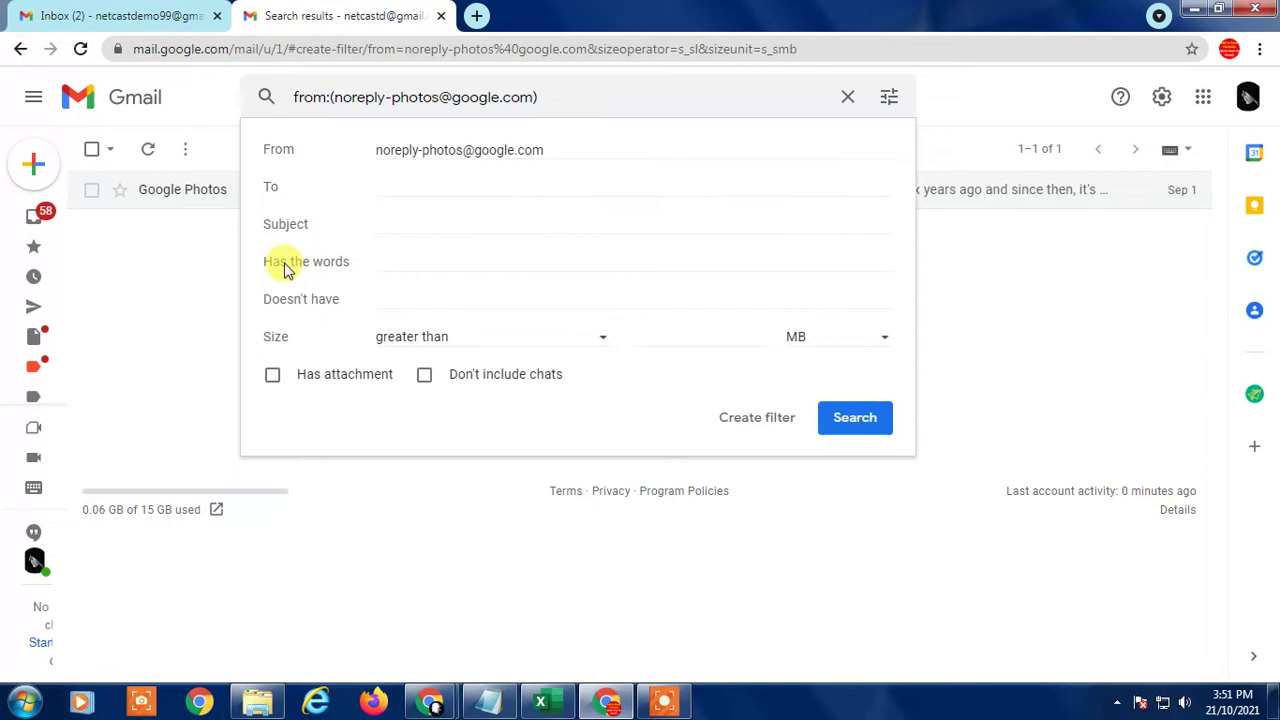
left_click(424, 264)
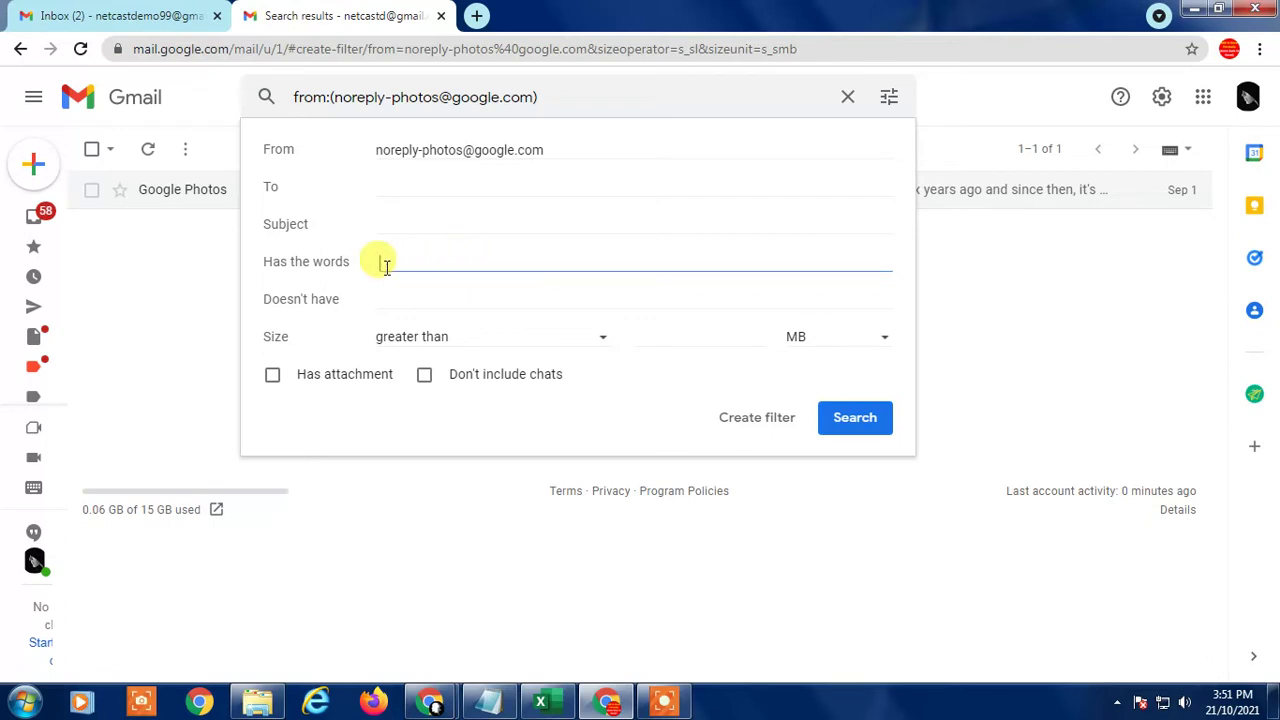
left_click(418, 290)
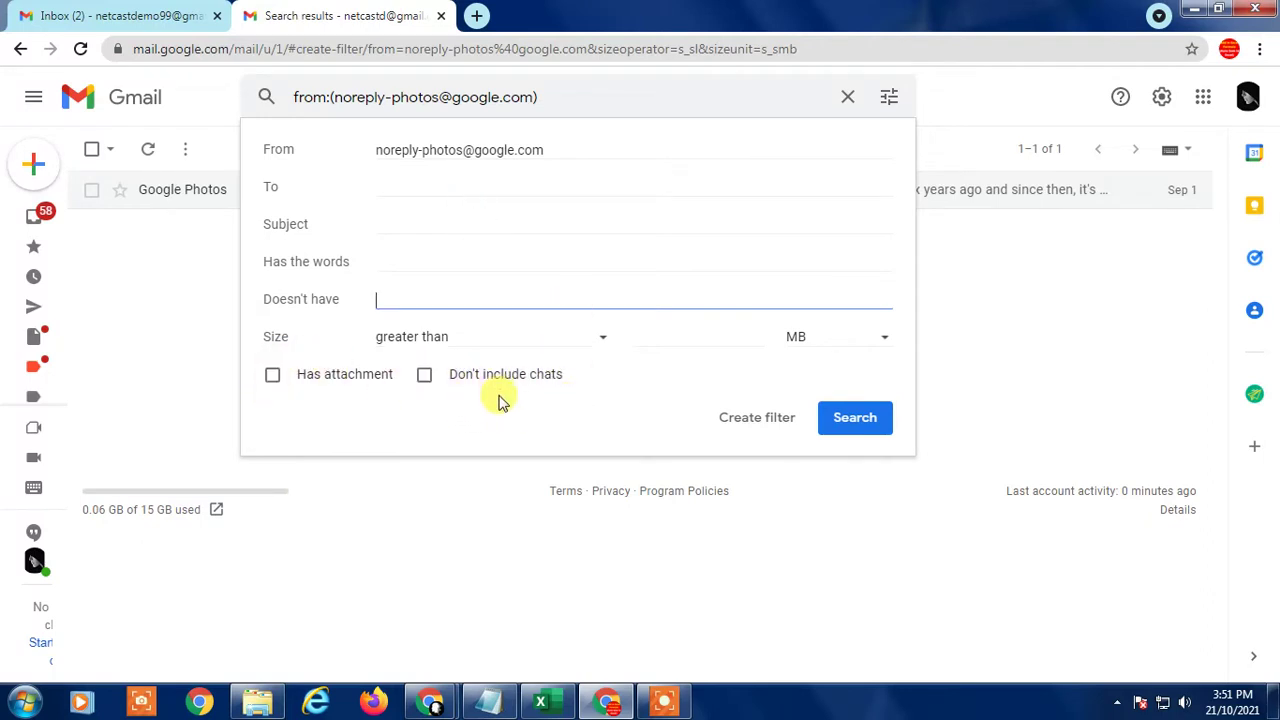
left_click(350, 100)
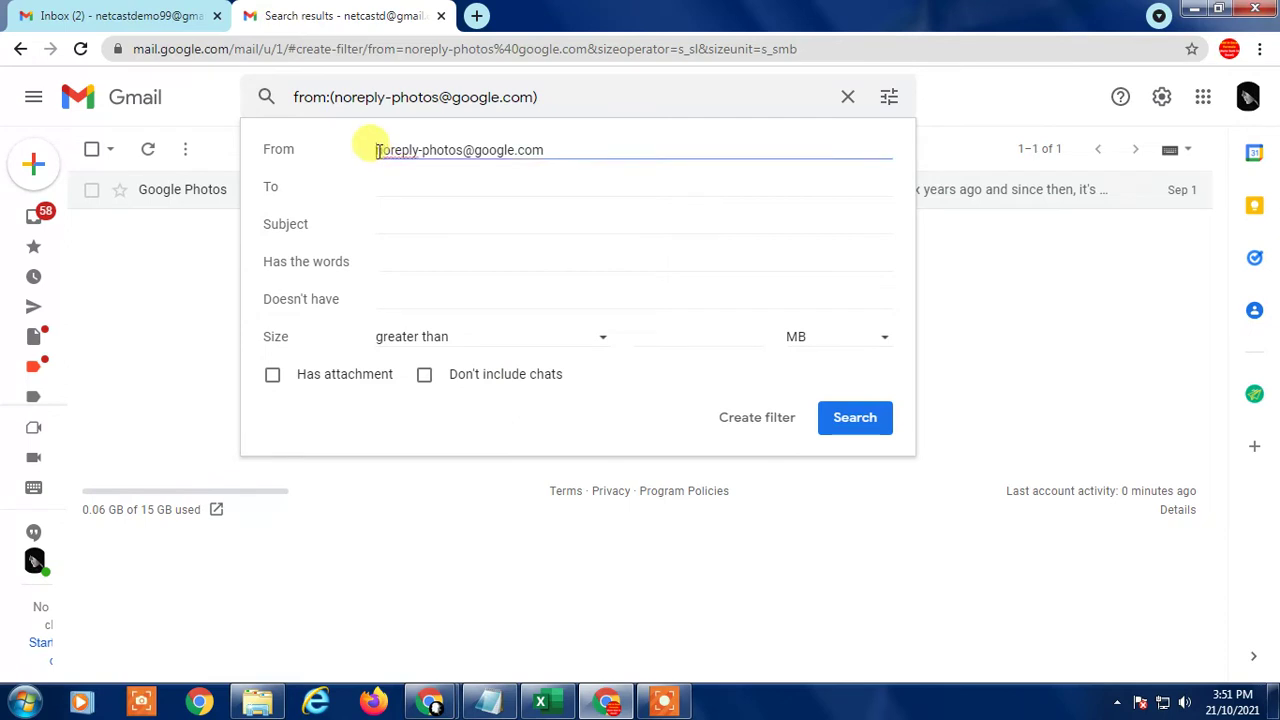
left_click_drag(571, 146, 290, 133)
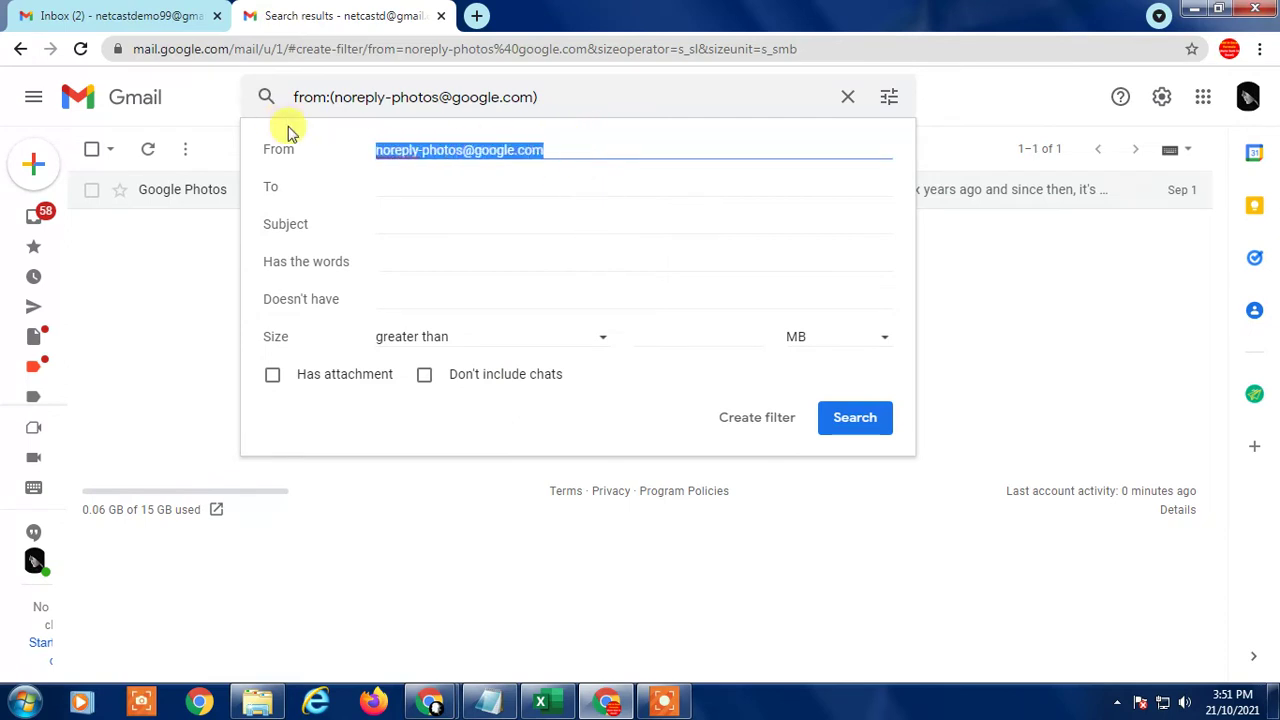
left_click(380, 154)
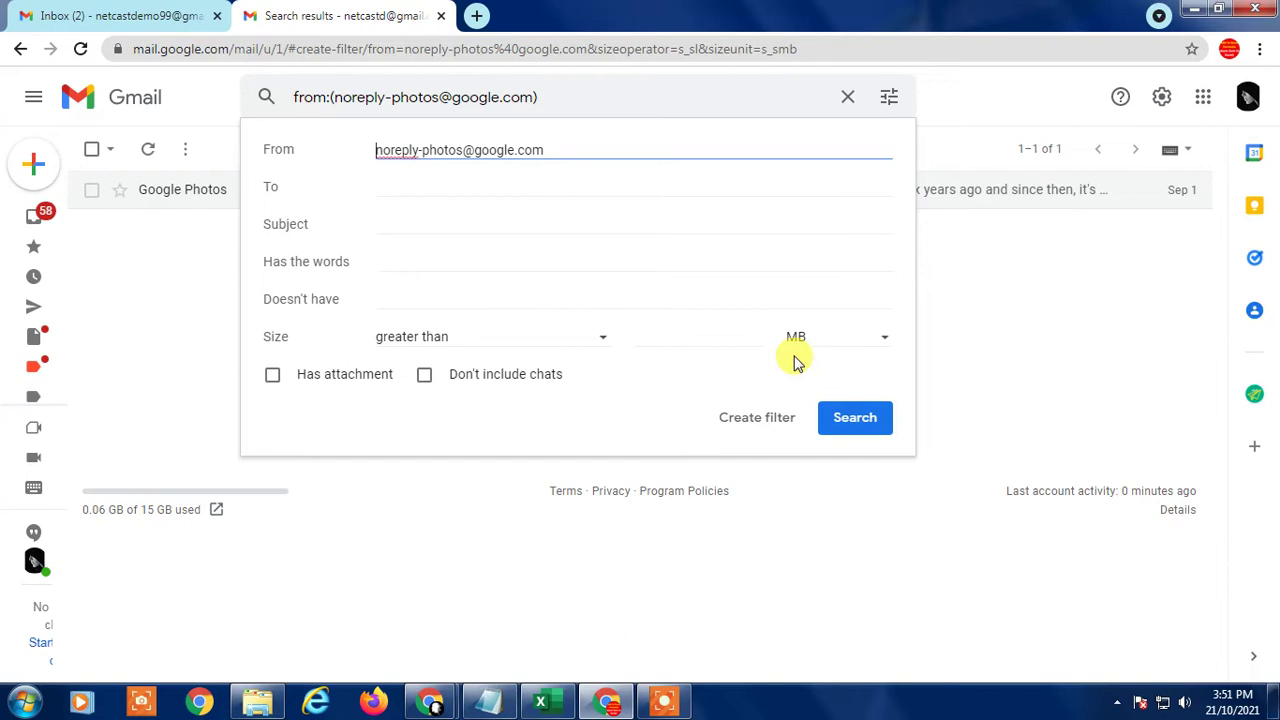
left_click(419, 150)
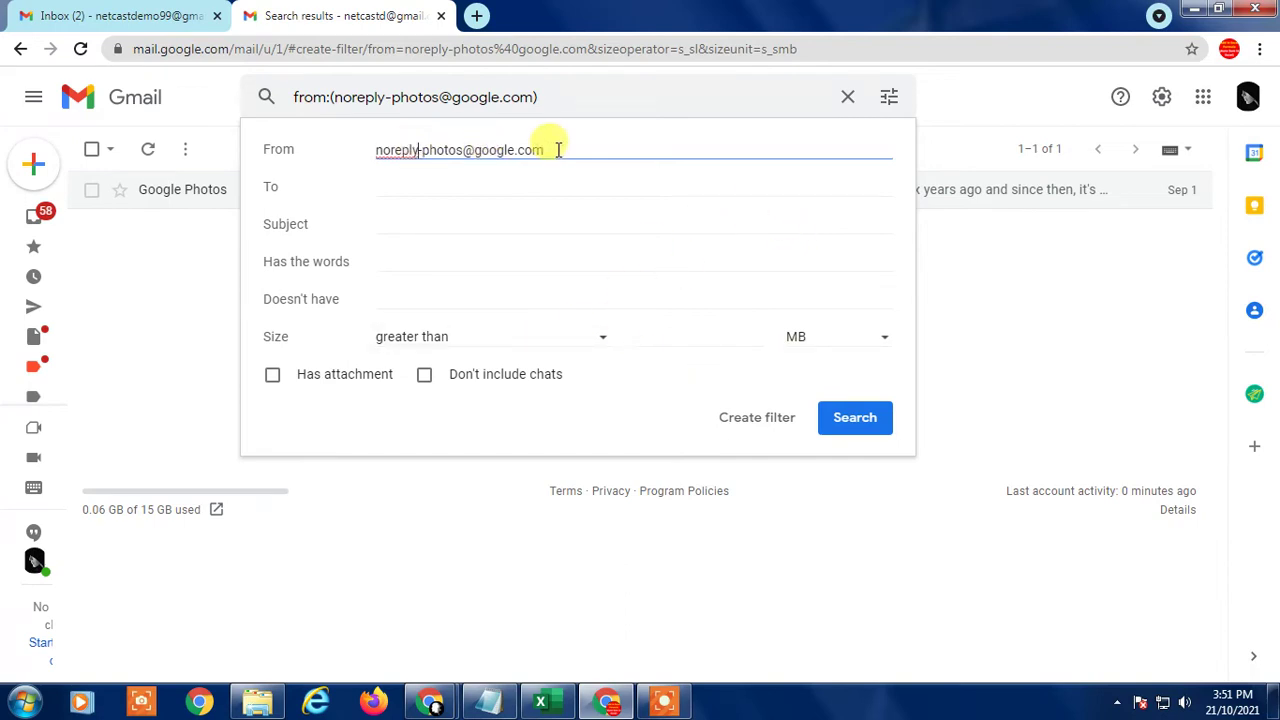
left_click_drag(558, 150, 322, 146)
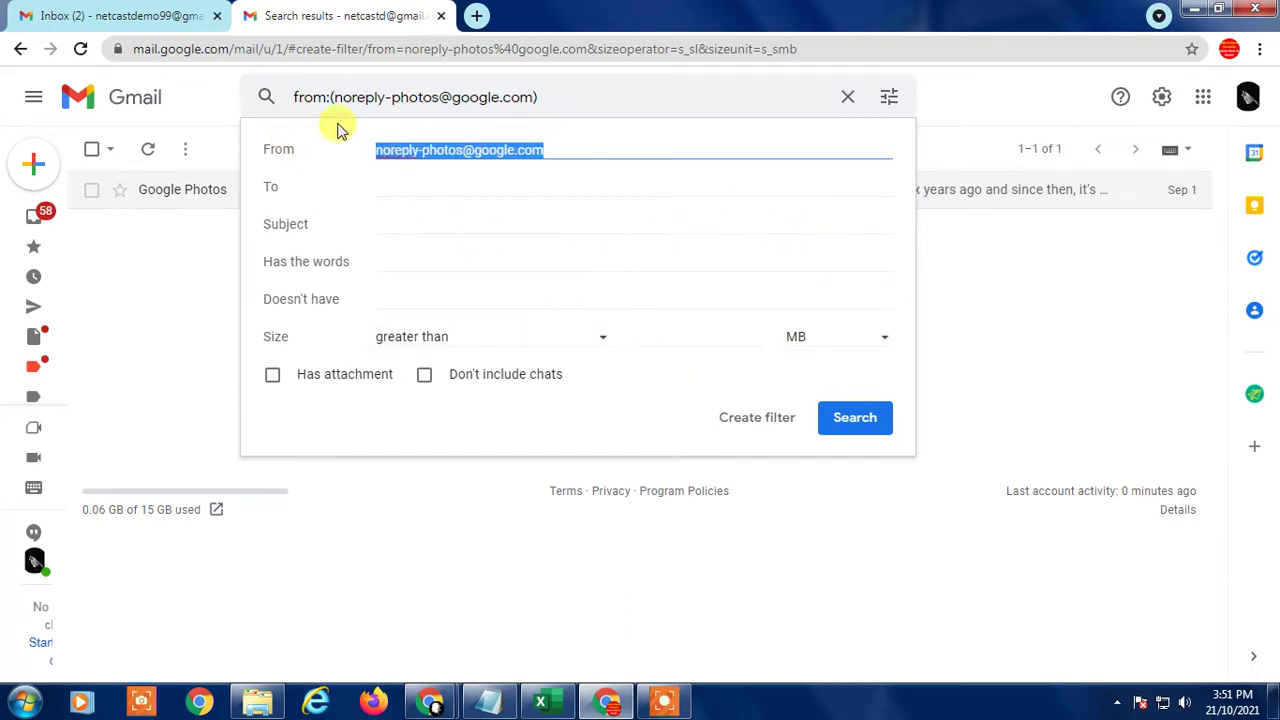
Continue to the filter actions, leaving spam, important and category options off and enabling Apply the label
left_click(764, 425)
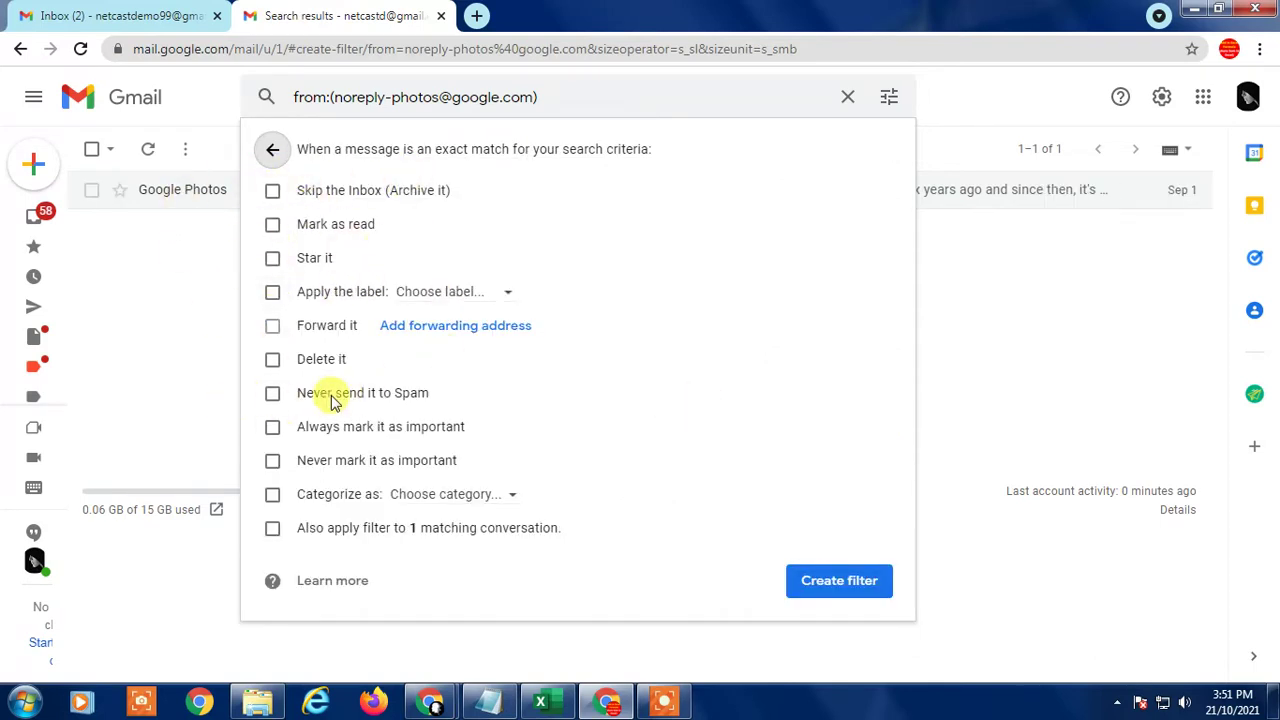
left_click(270, 395)
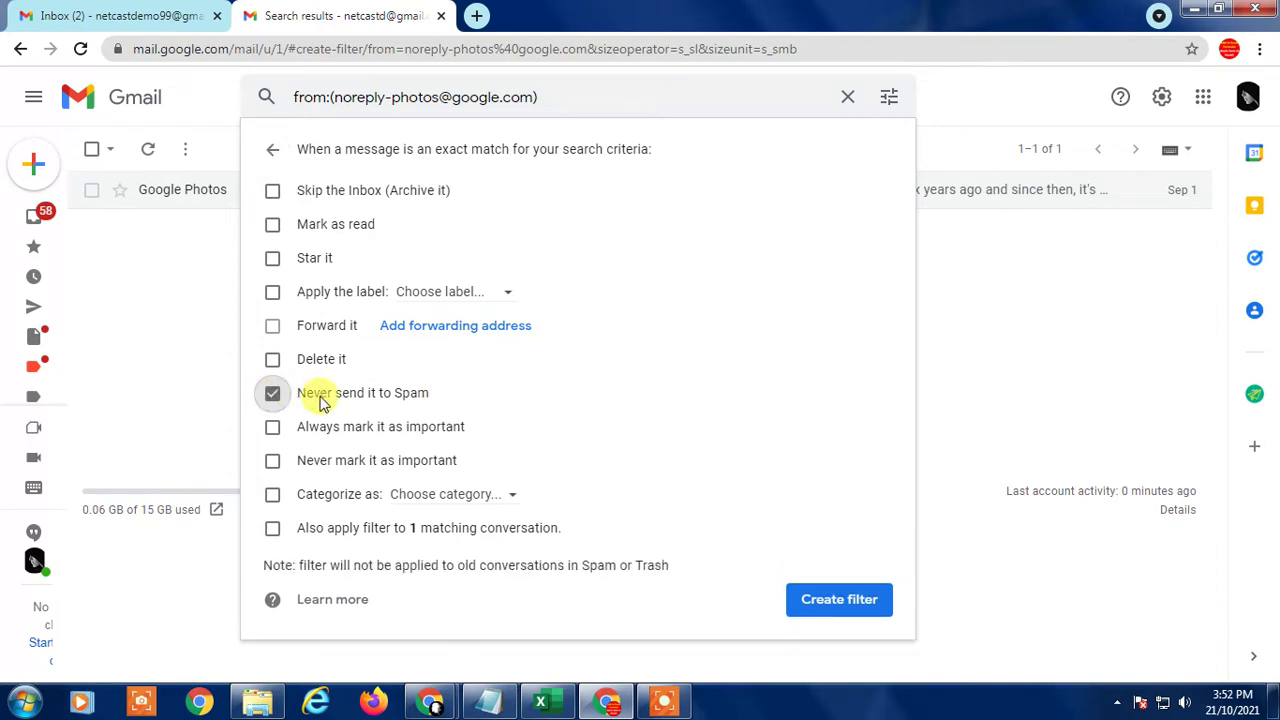
left_click(272, 395)
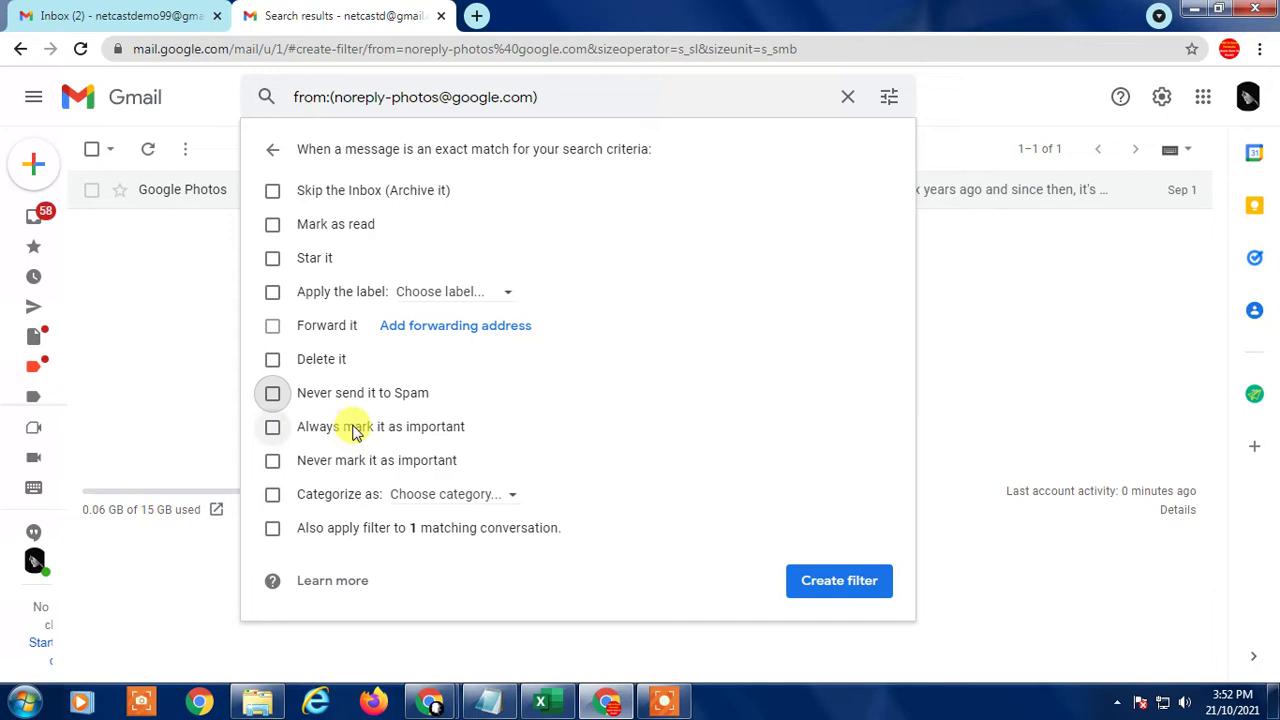
left_click(274, 430)
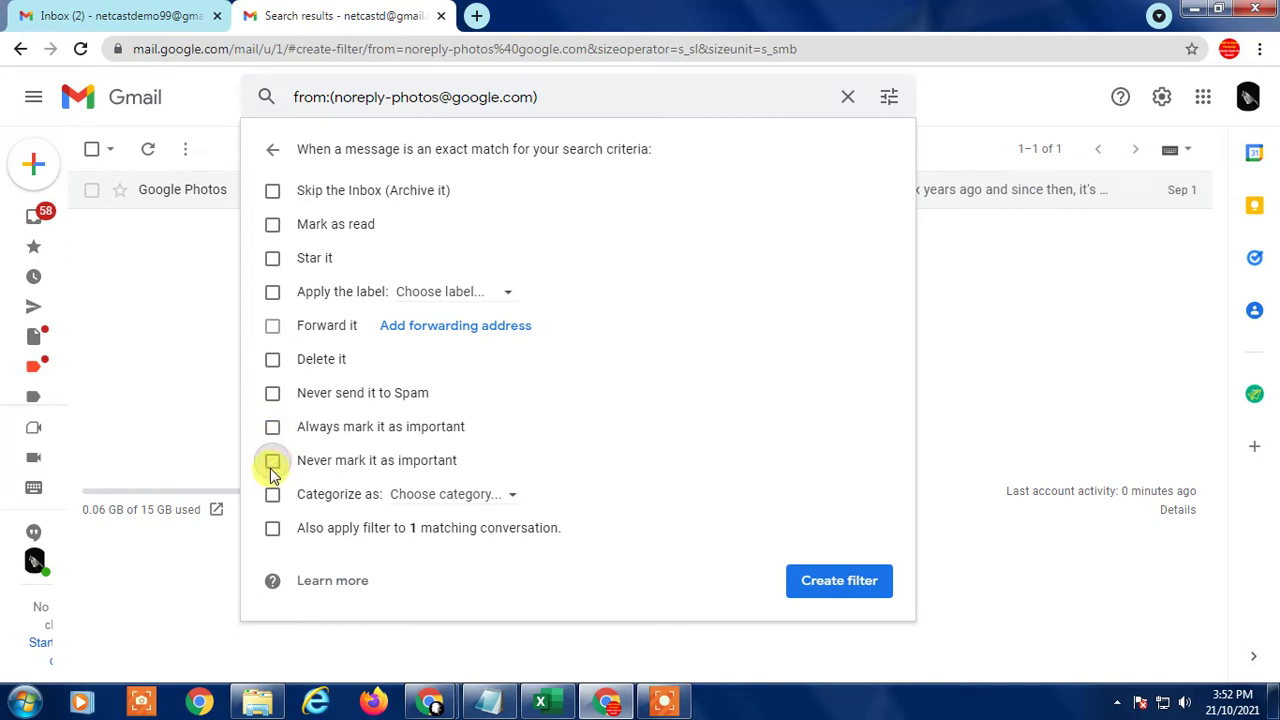
left_click(466, 498)
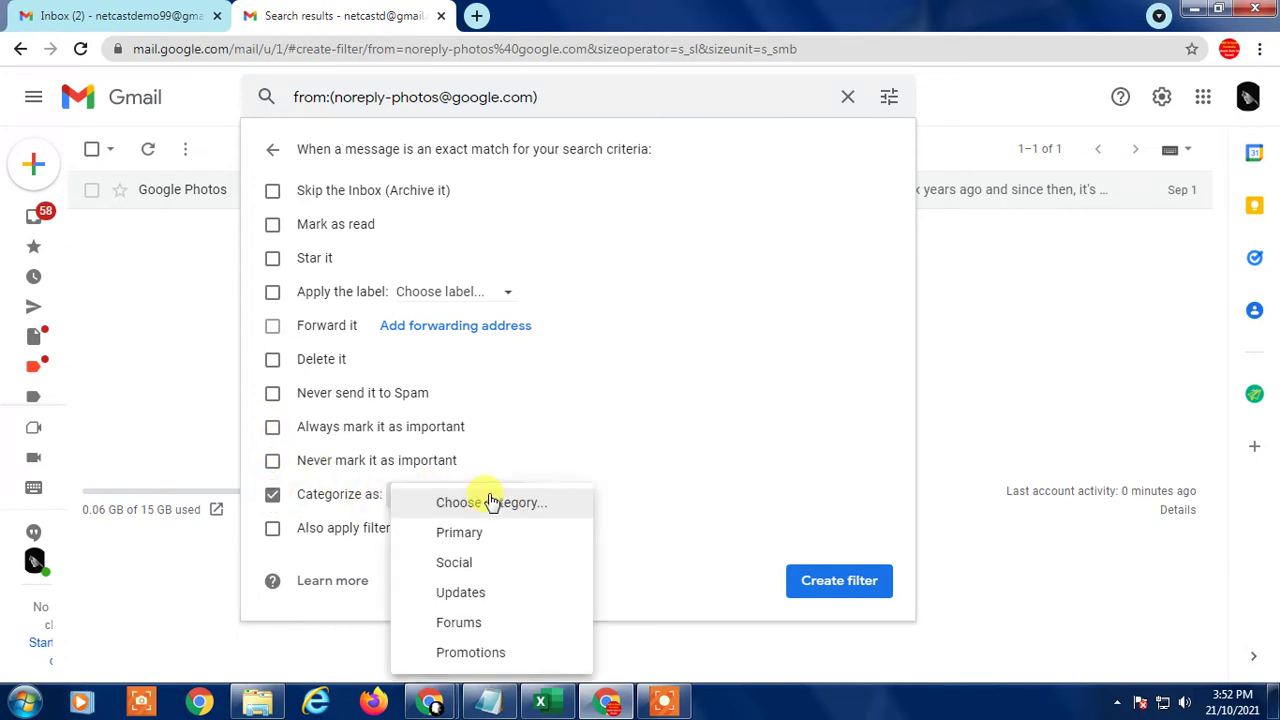
left_click(275, 497)
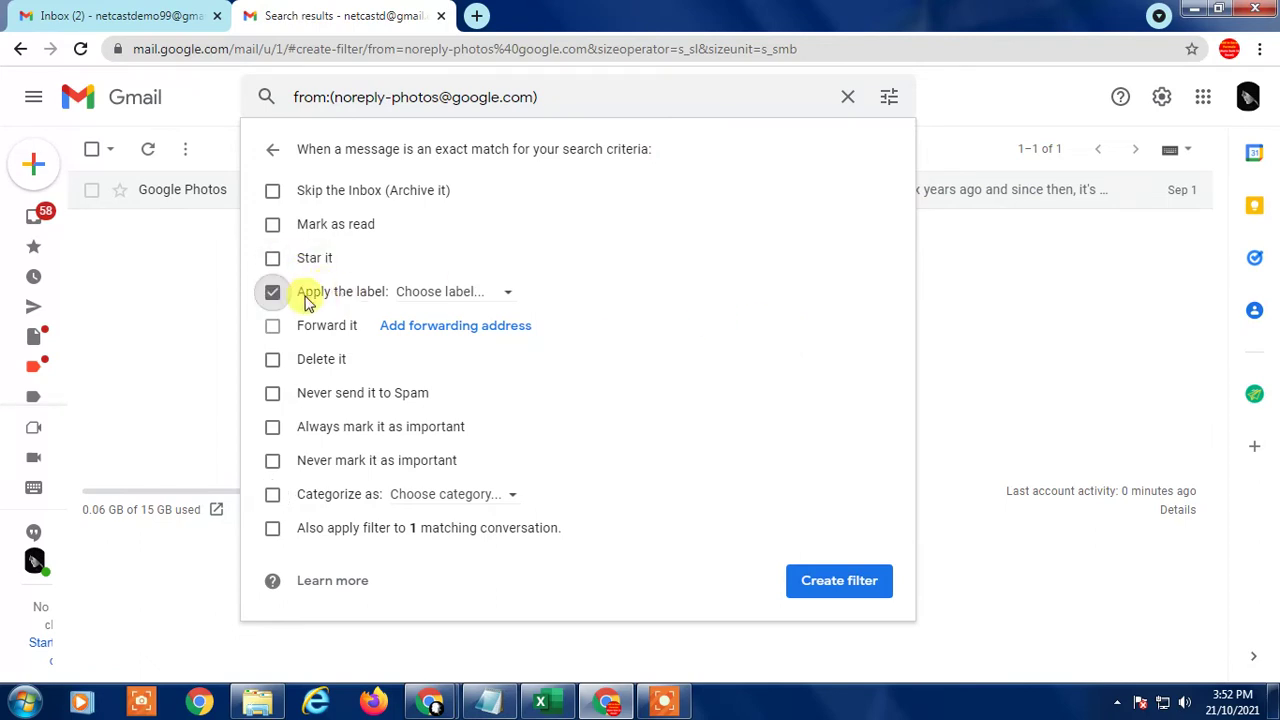
Choose 'test filter' as the label the filter applies
left_click(463, 300)
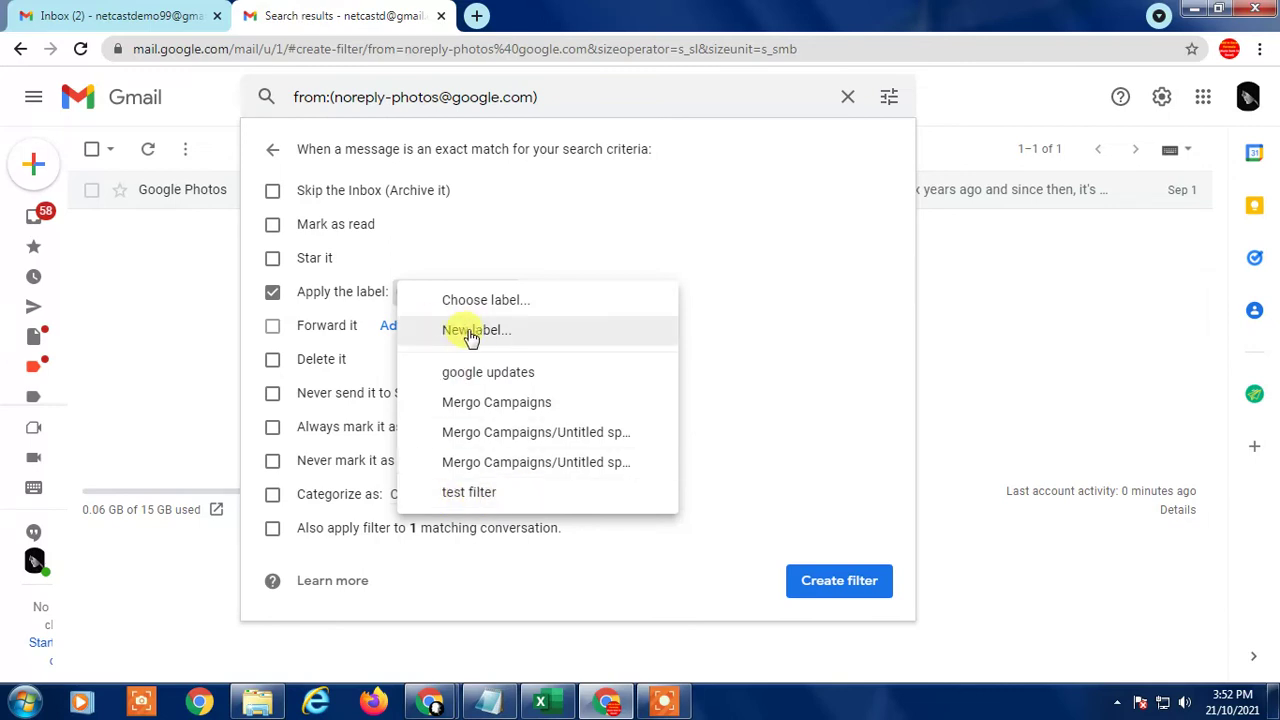
left_click(468, 494)
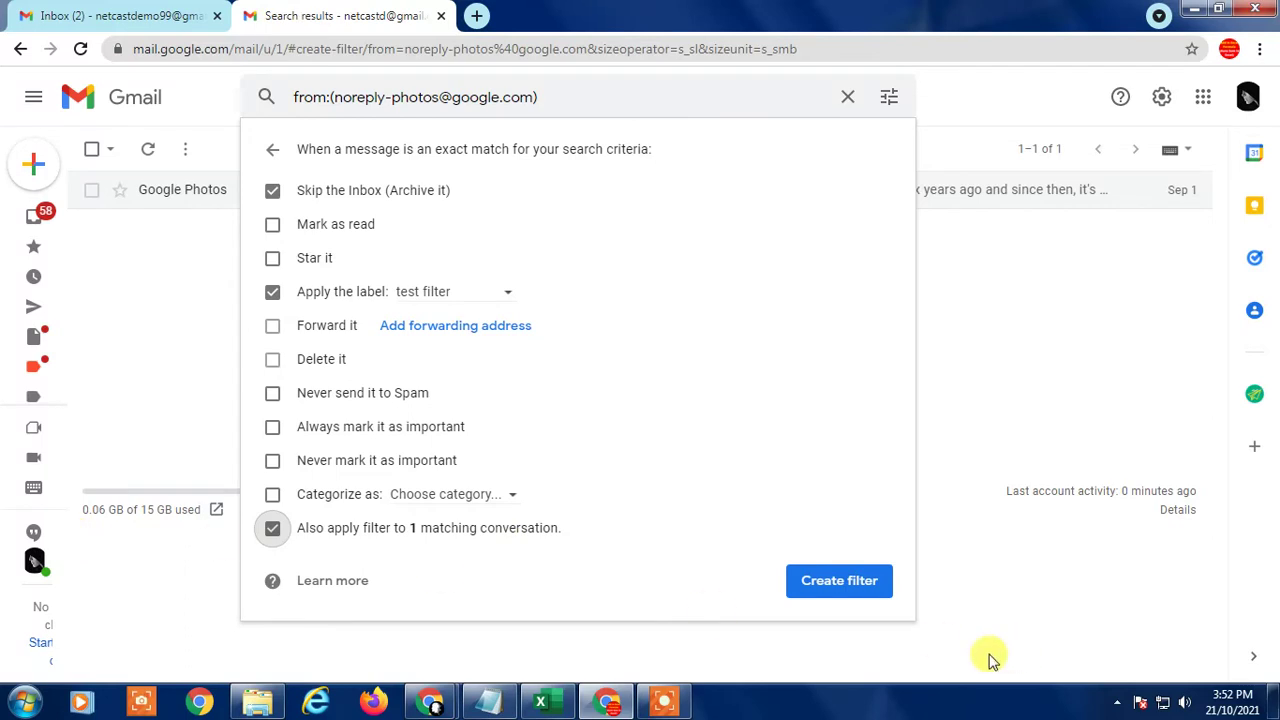
Create the filter and open the 'test filter' label in the sidebar
left_click(862, 588)
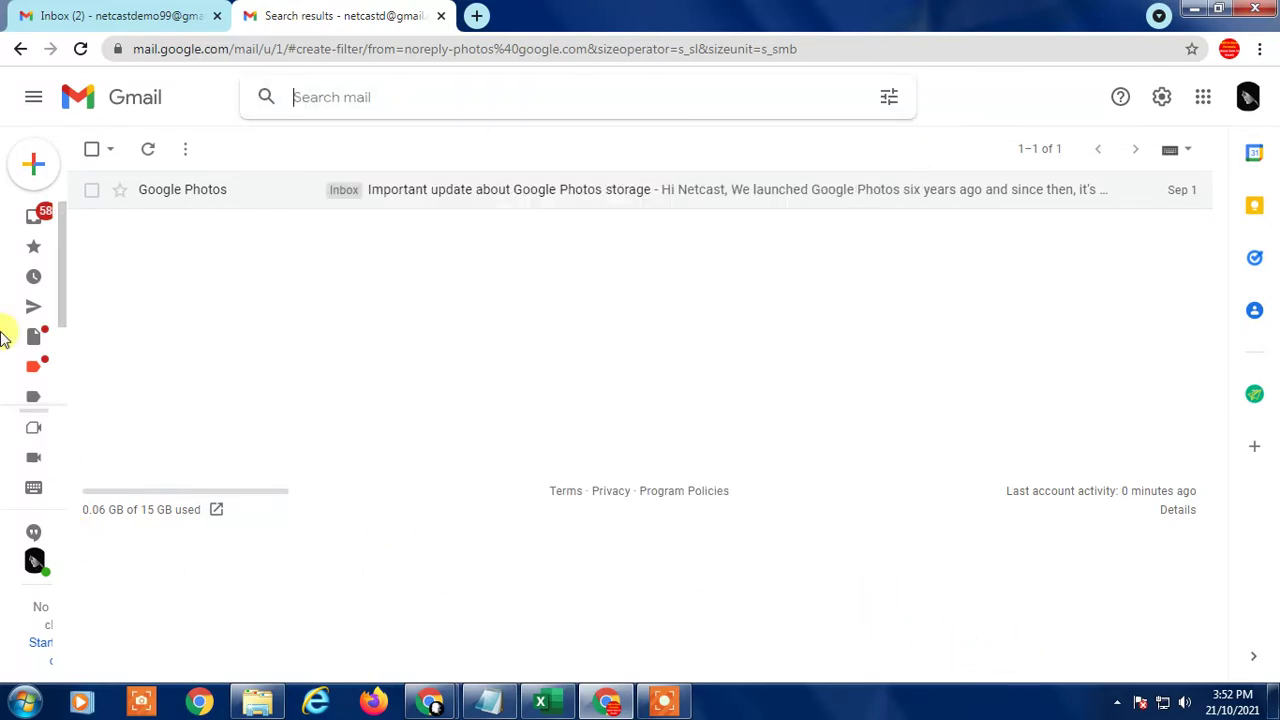
mouse_move(10, 280)
scroll(100, 300, "down", 2)
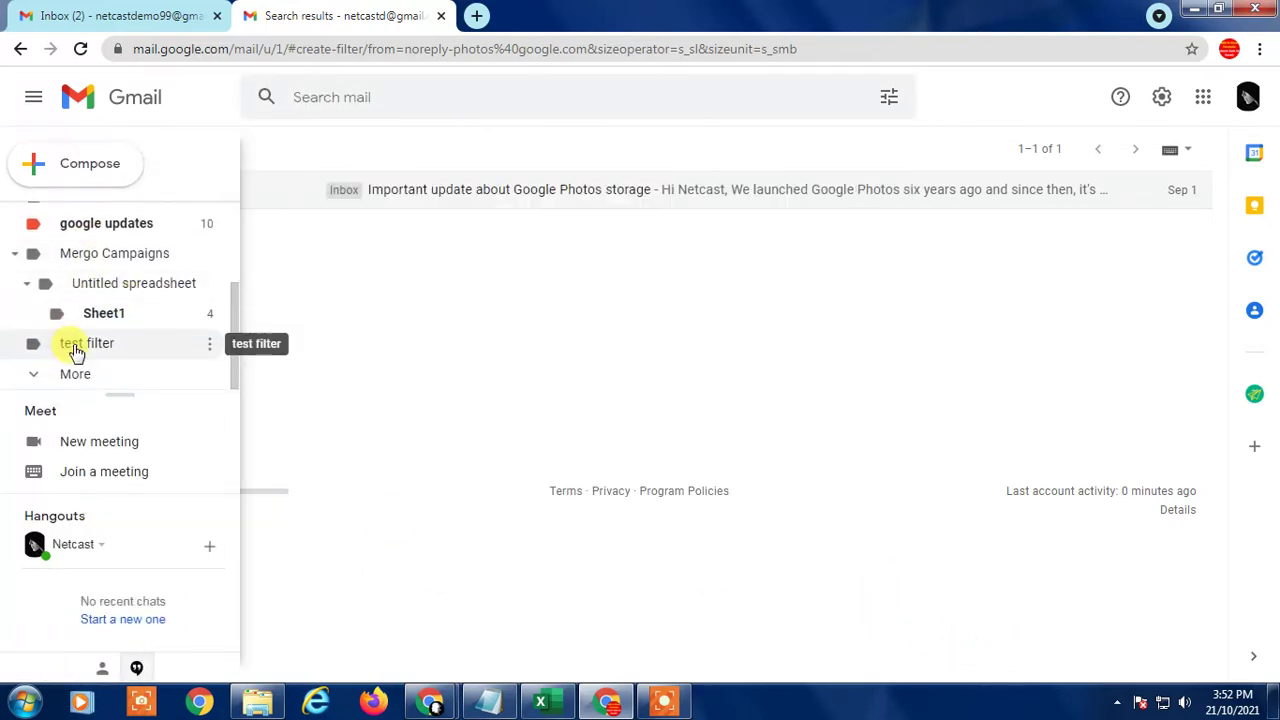
left_click(82, 345)
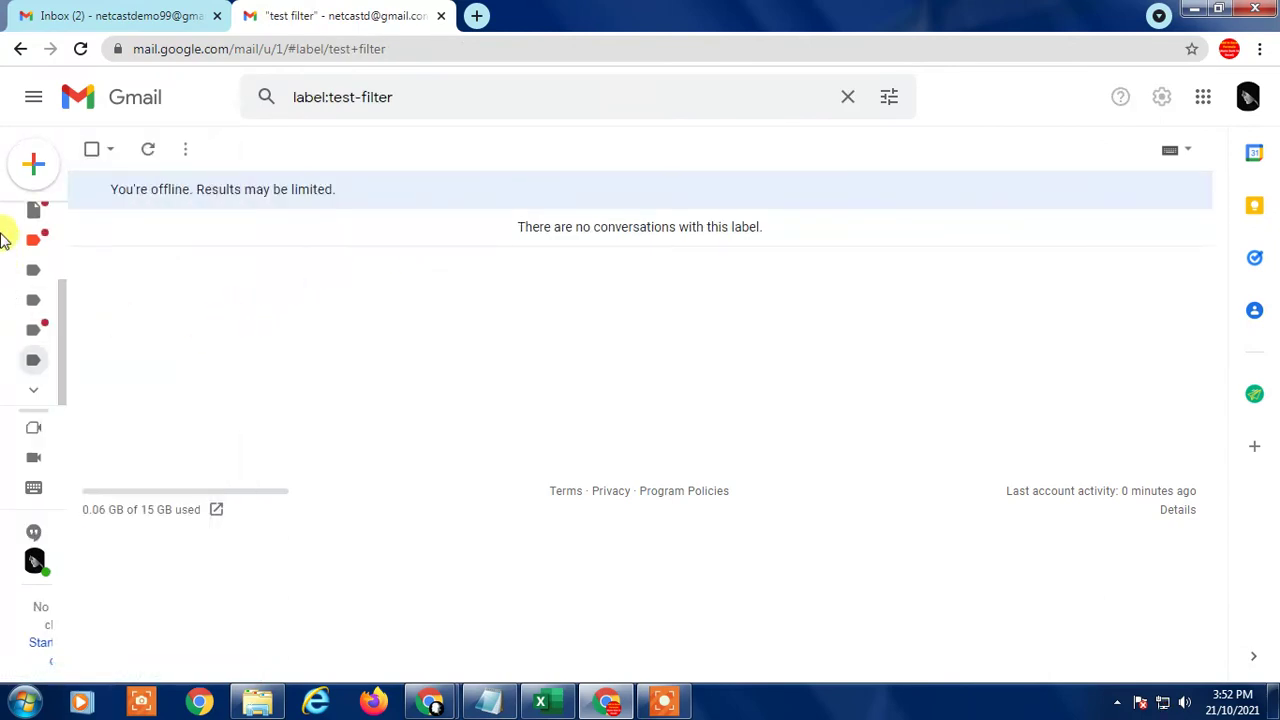
Reload Gmail, confirm the reload, and reopen the 'test filter' label
left_click(80, 48)
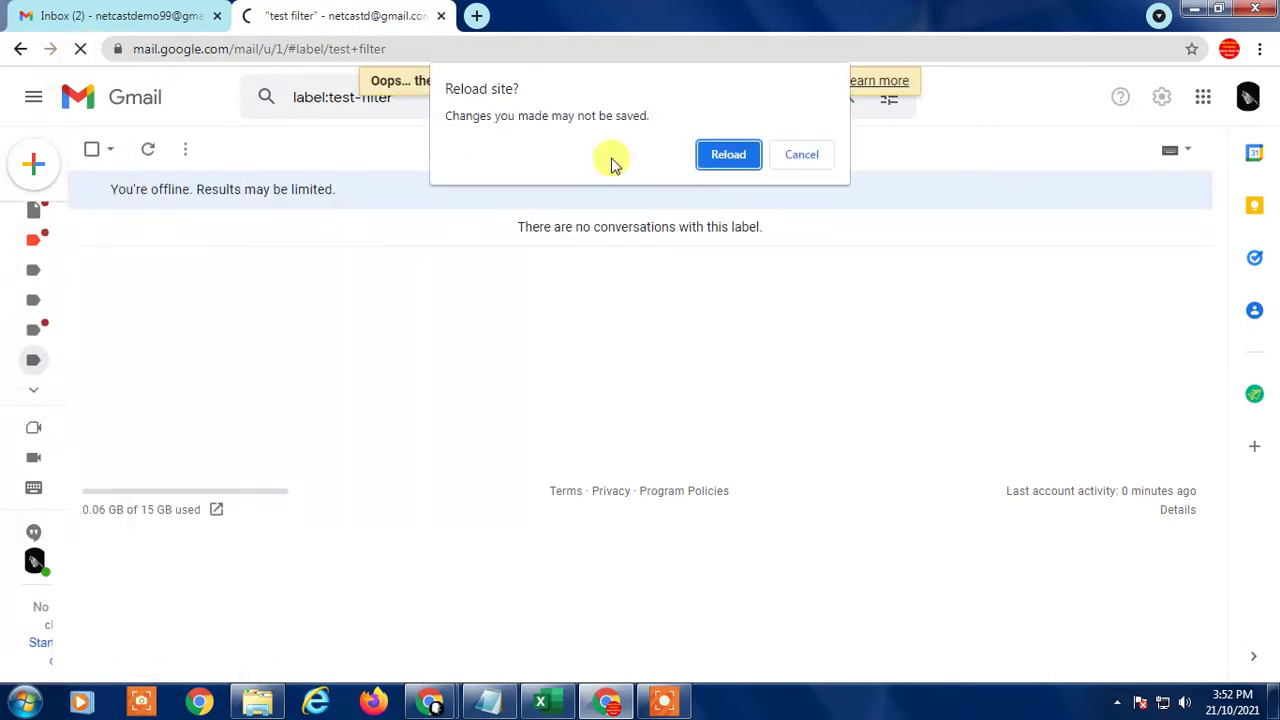
left_click(725, 154)
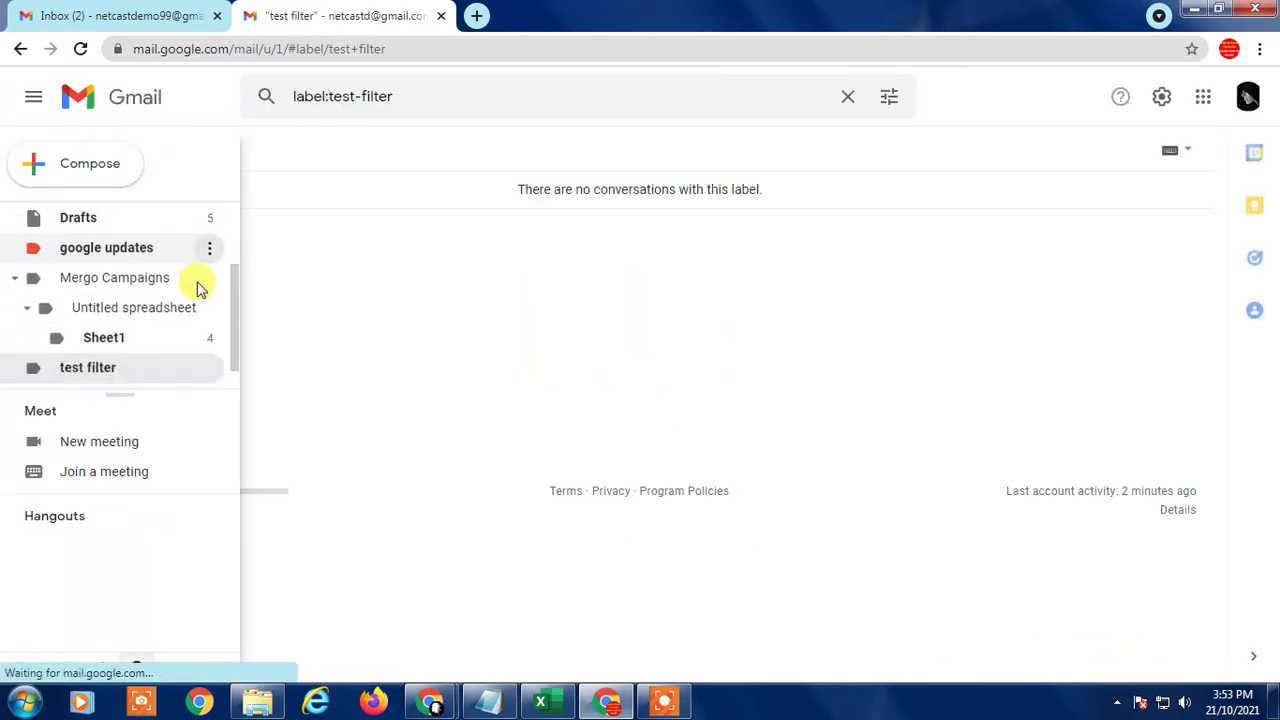
left_click(92, 342)
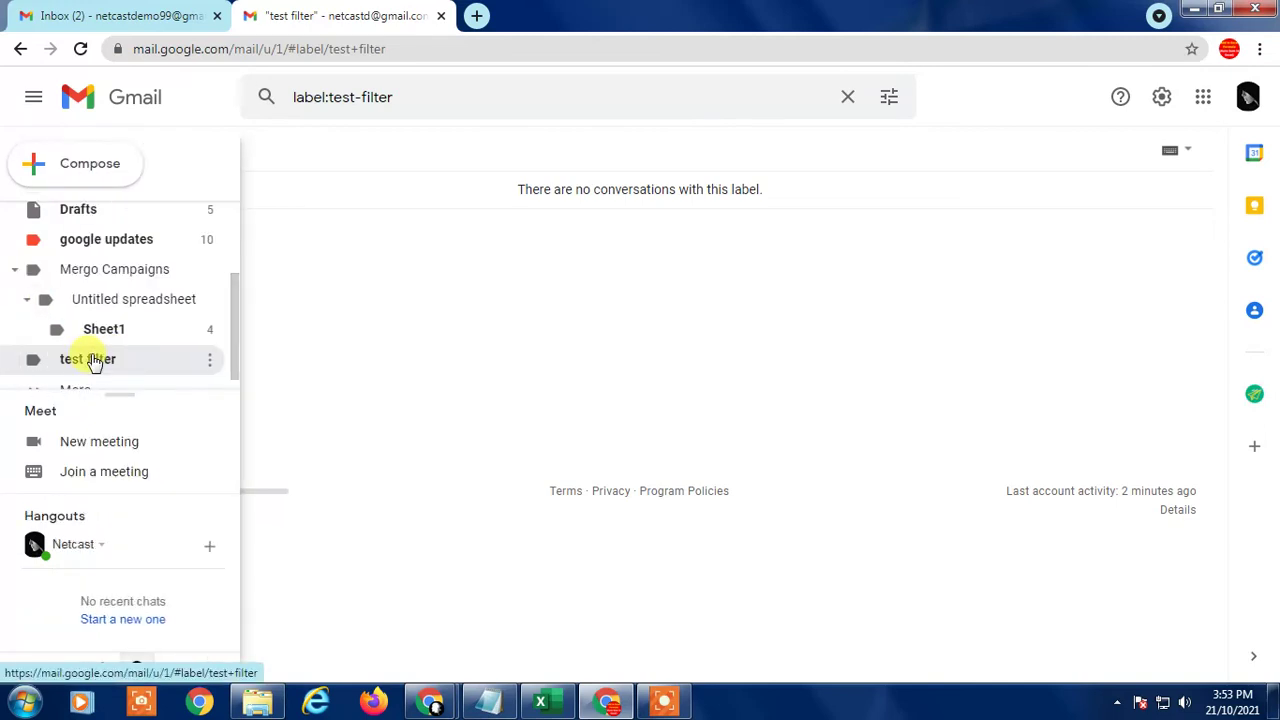
scroll(80, 218, "up", 2)
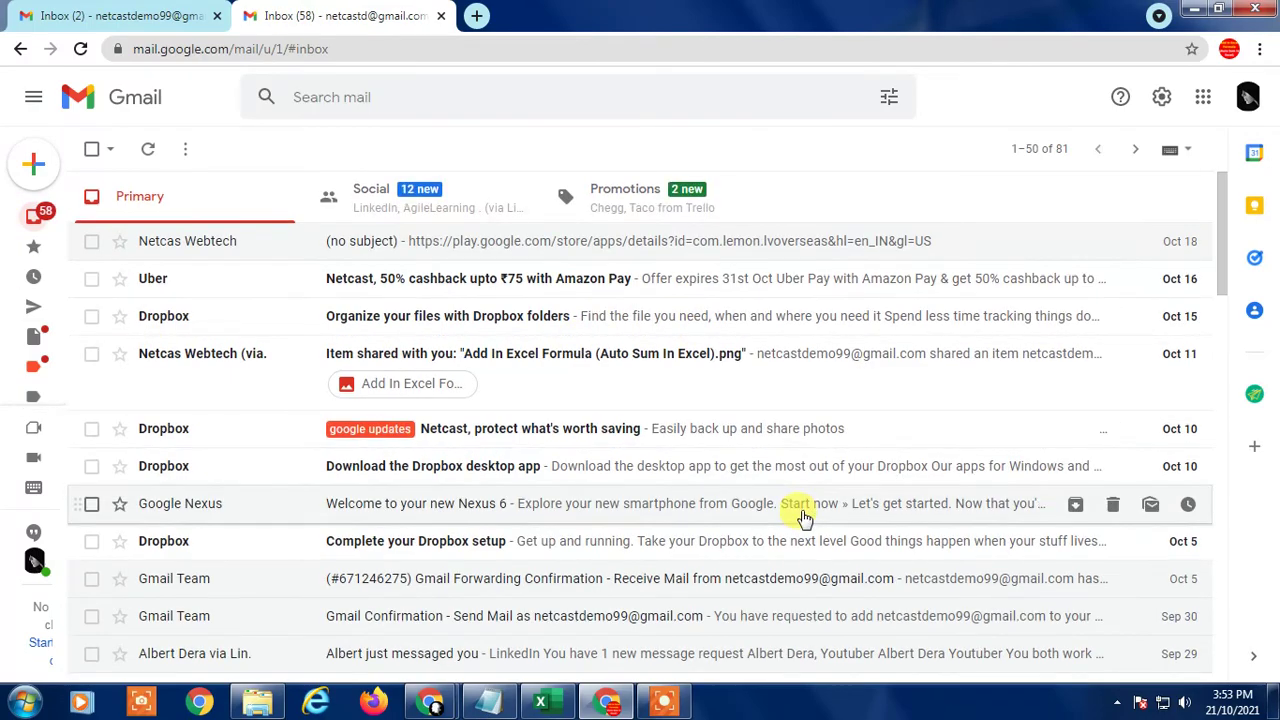
Scroll through the inbox messages, then show the Windows desktop with Win+D
scroll(530, 530, "down", 4)
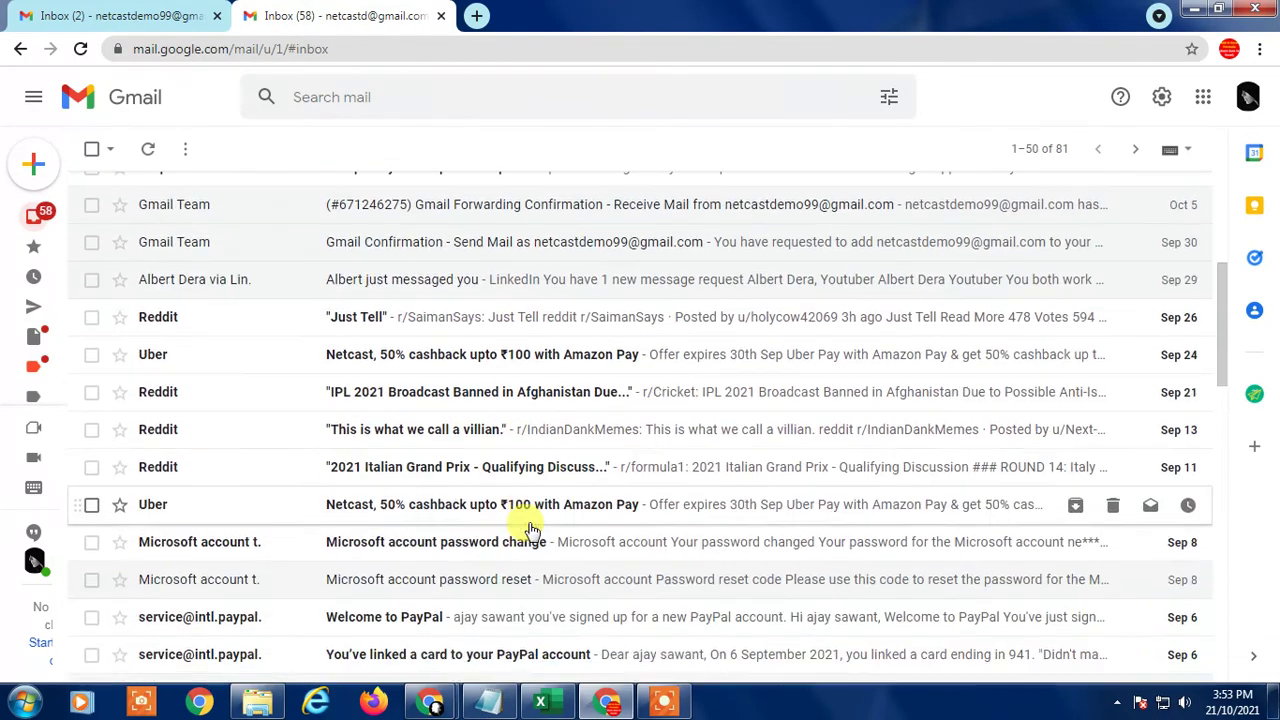
scroll(534, 486, "down", 4)
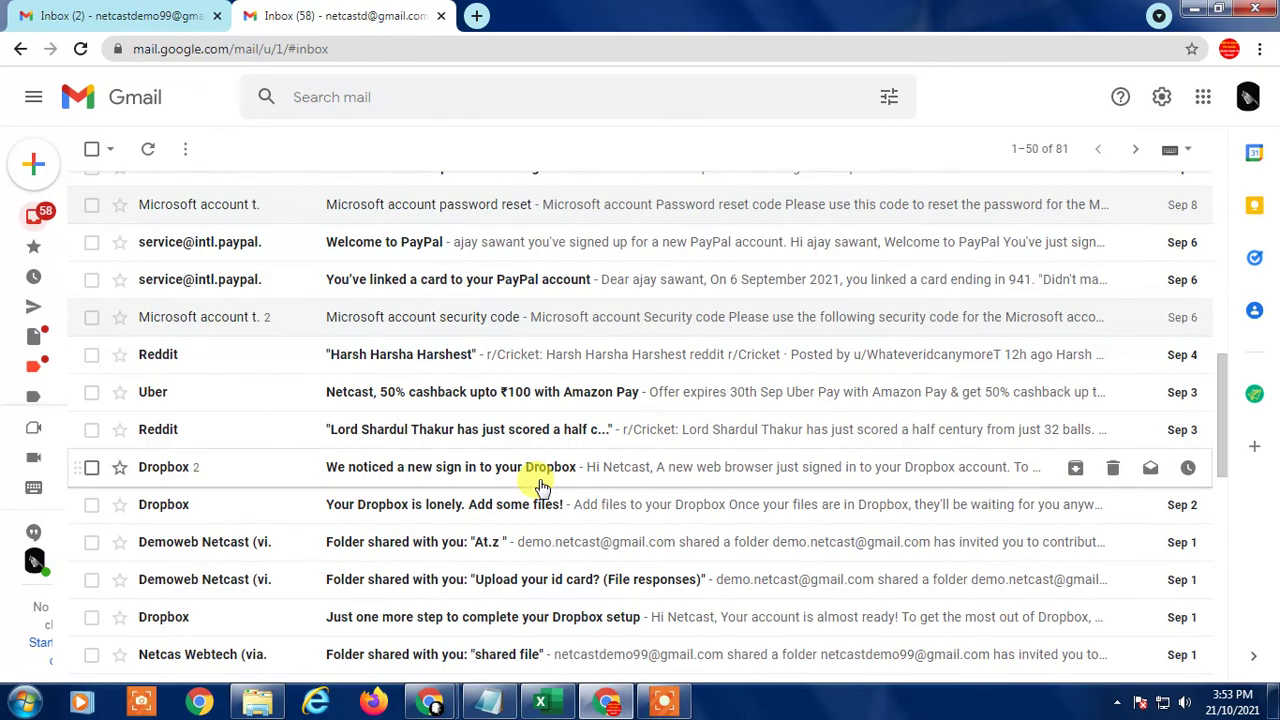
scroll(537, 484, "down", 5)
scroll(537, 484, "up", 15)
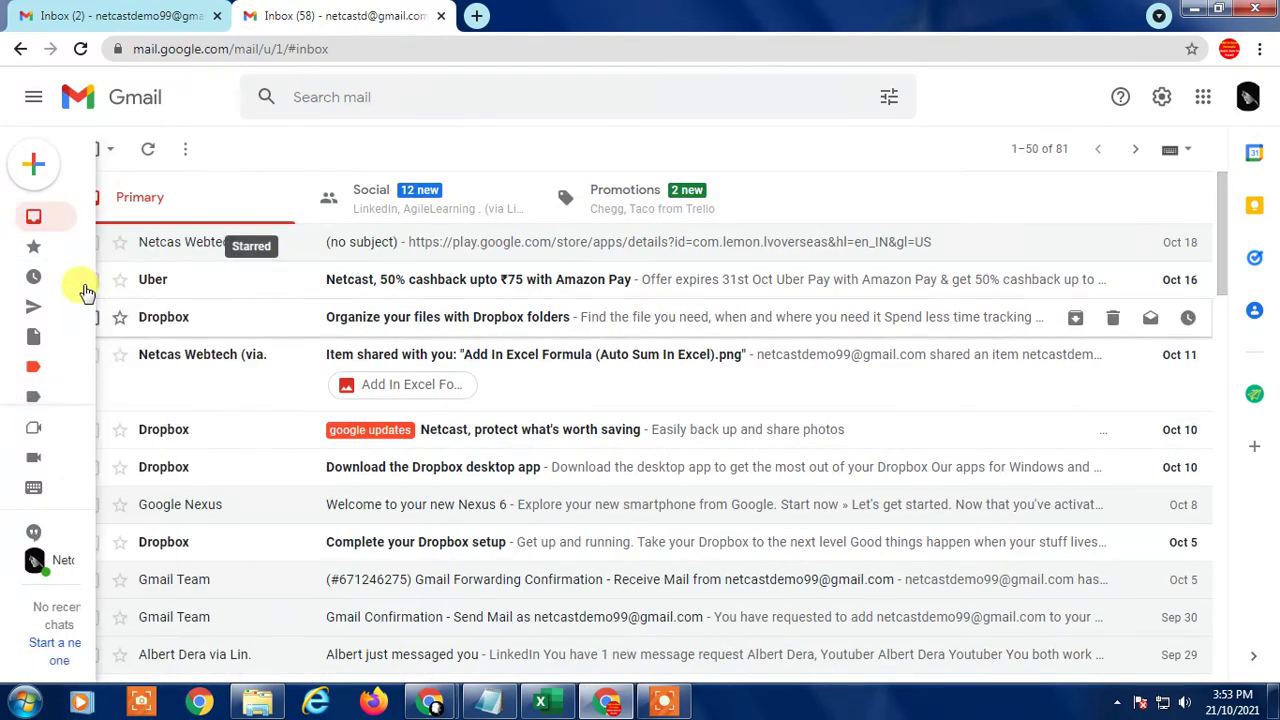
scroll(85, 290, "down", 1)
scroll(155, 343, "down", 1)
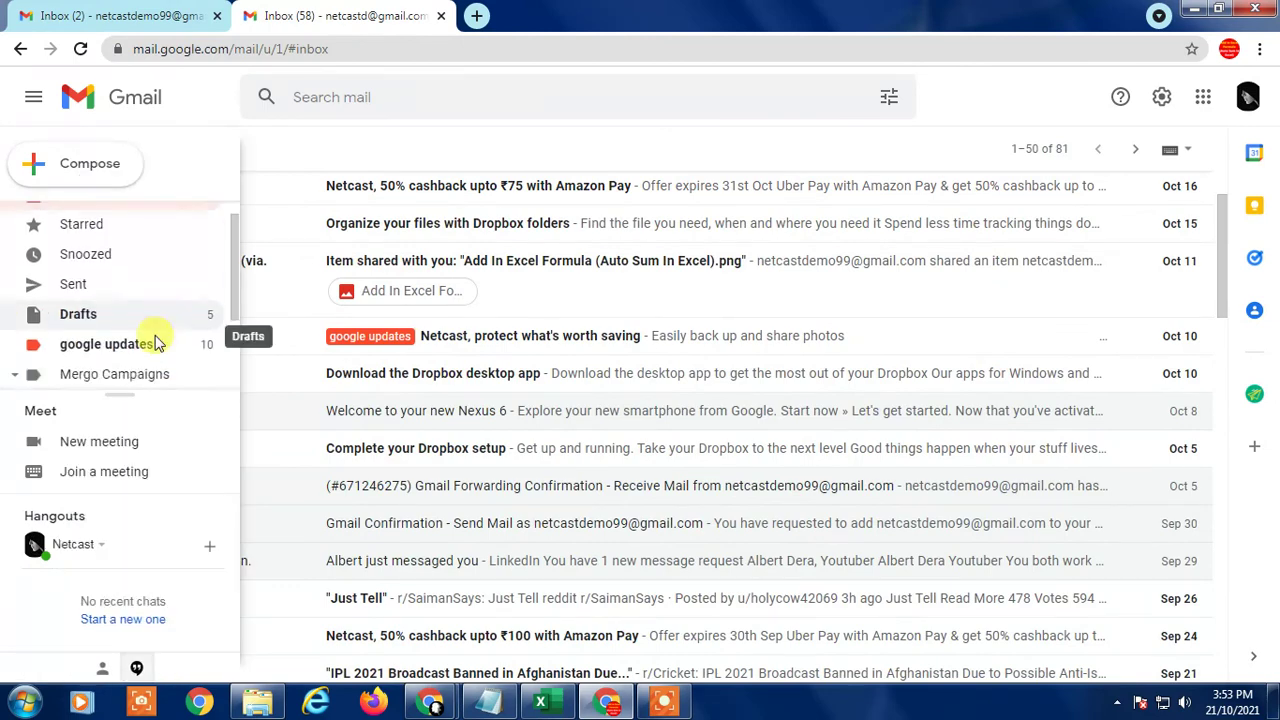
scroll(155, 343, "down", 1)
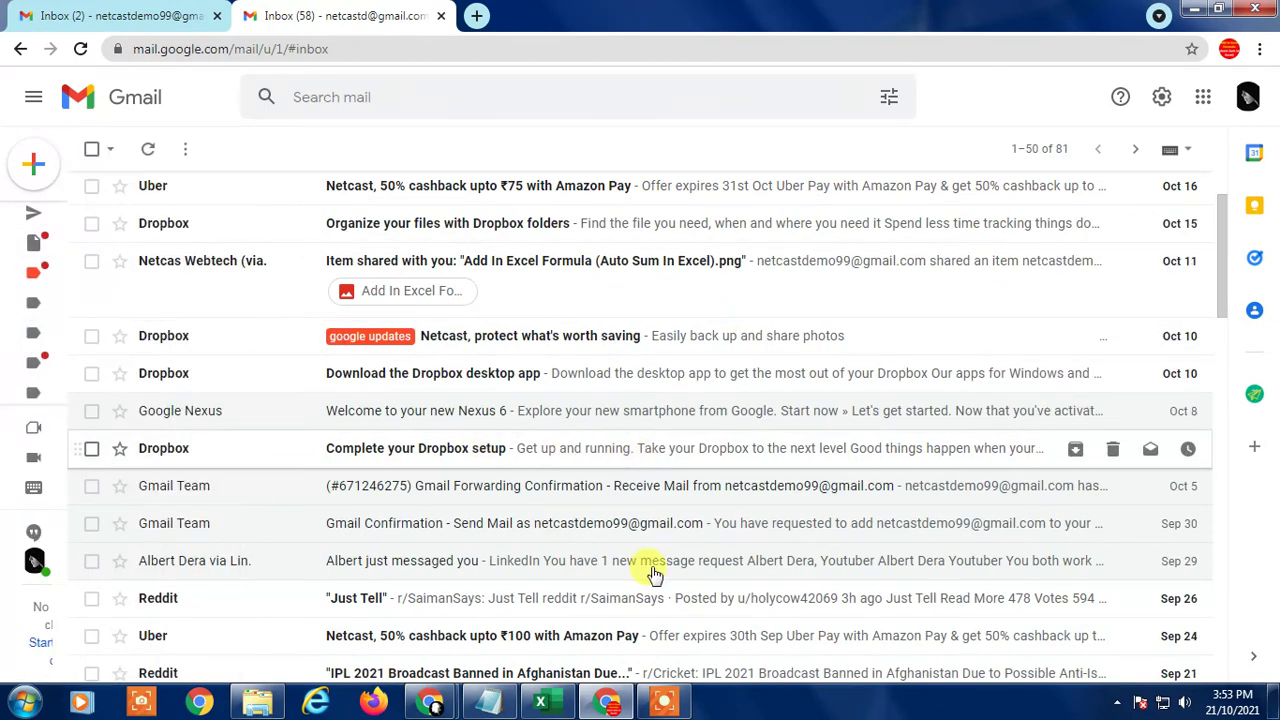
scroll(652, 572, "up", 1)
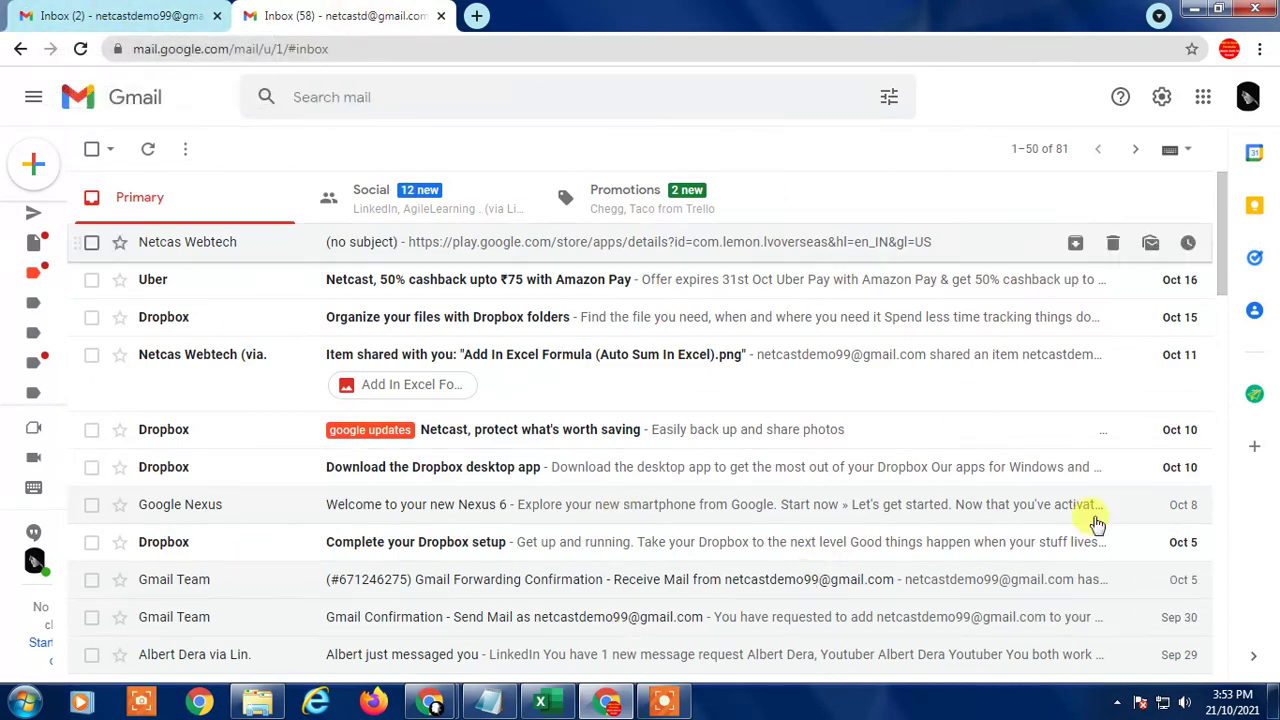
key("super+d")
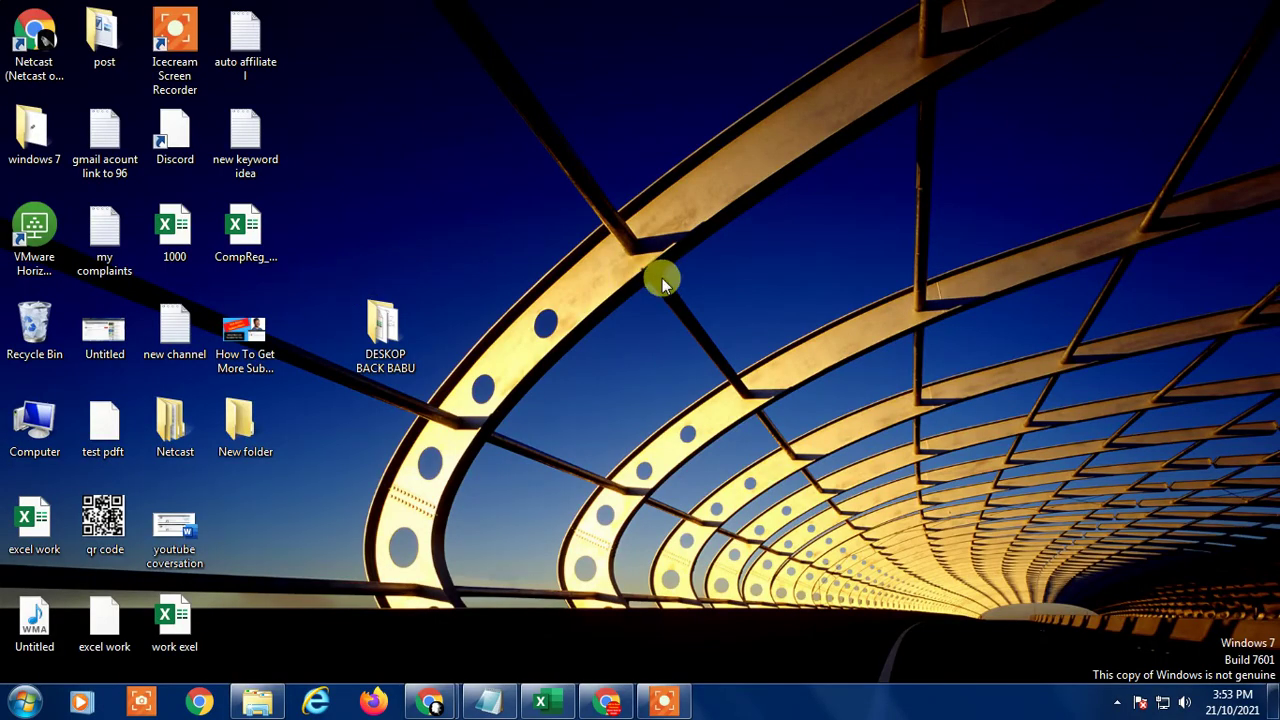